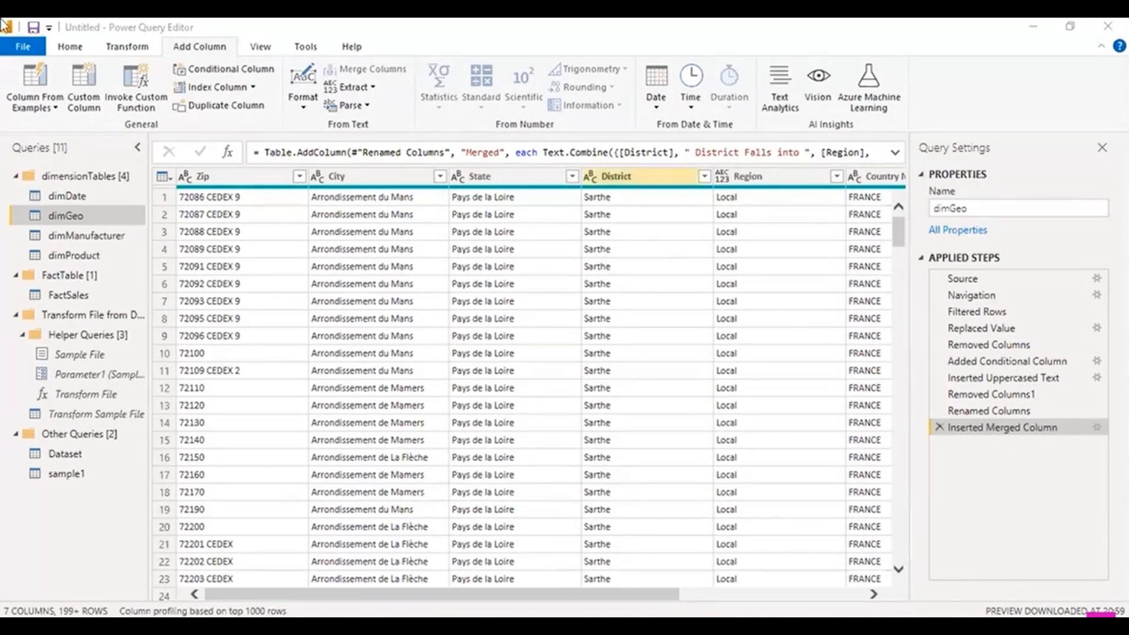
left_click(125, 48)
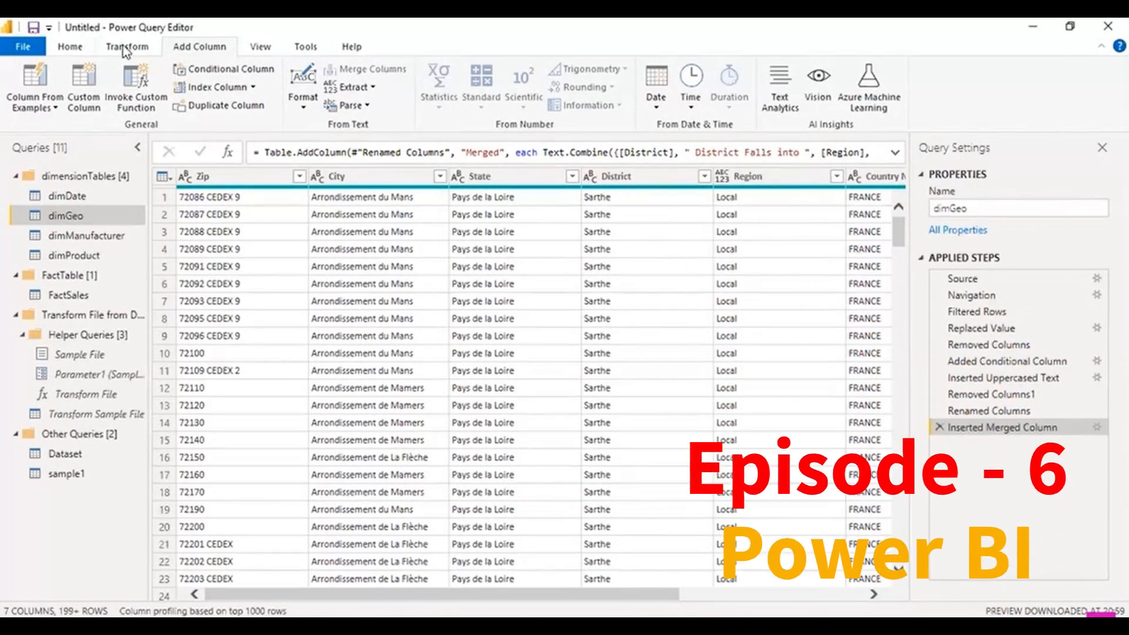
left_click(126, 49)
left_click(178, 49)
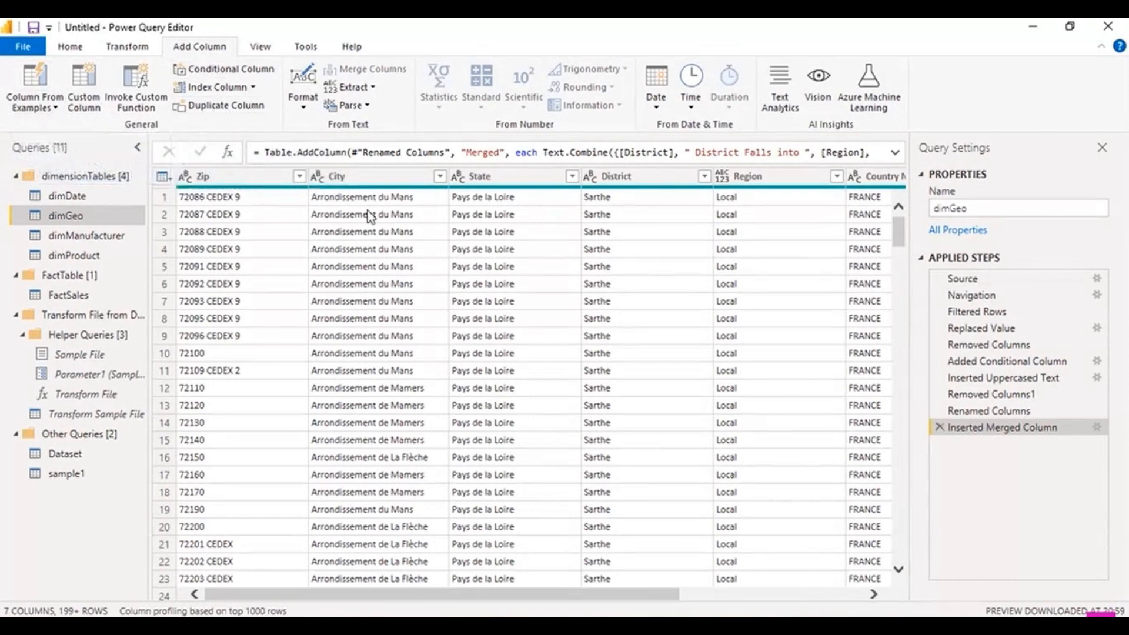
Duplicate the City column in the dimGeo query.
left_click(353, 177)
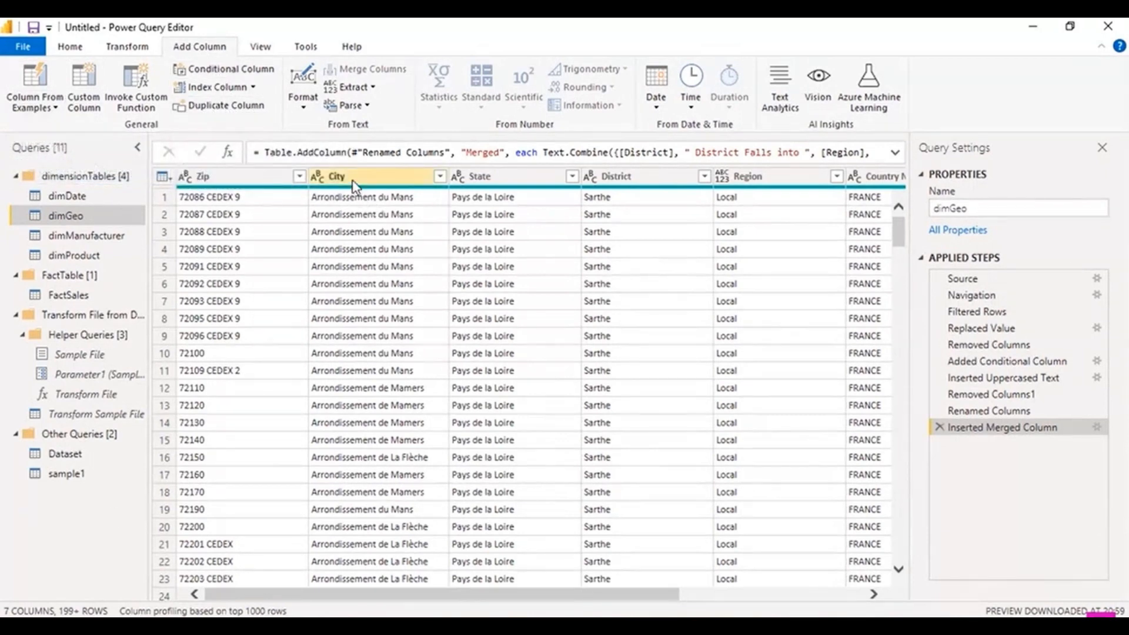
left_click(476, 179)
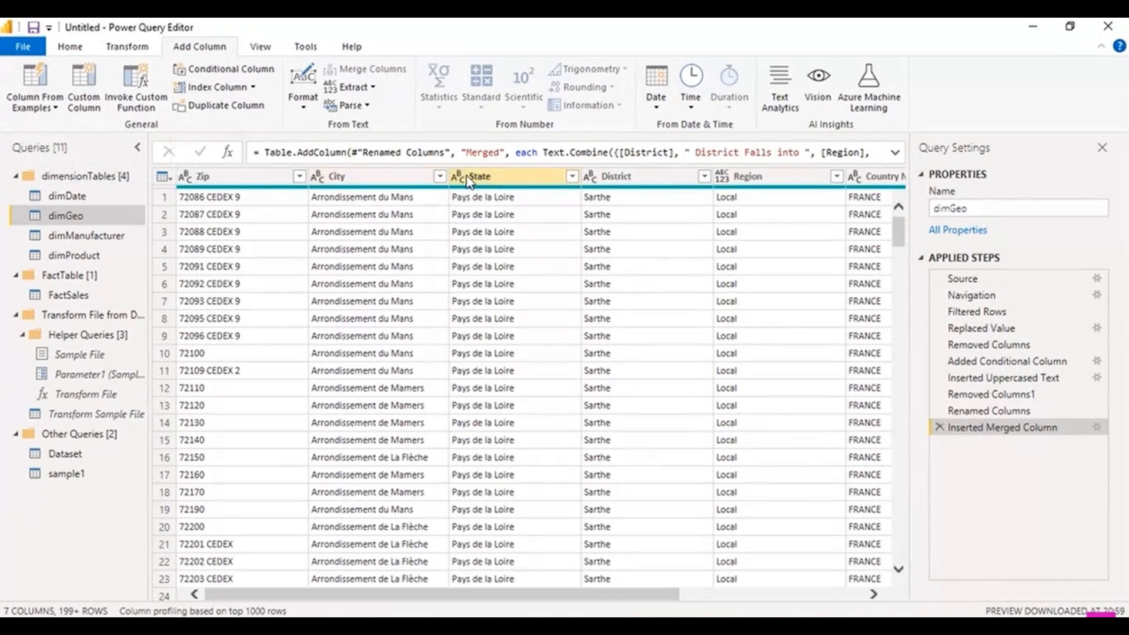
left_click(360, 178)
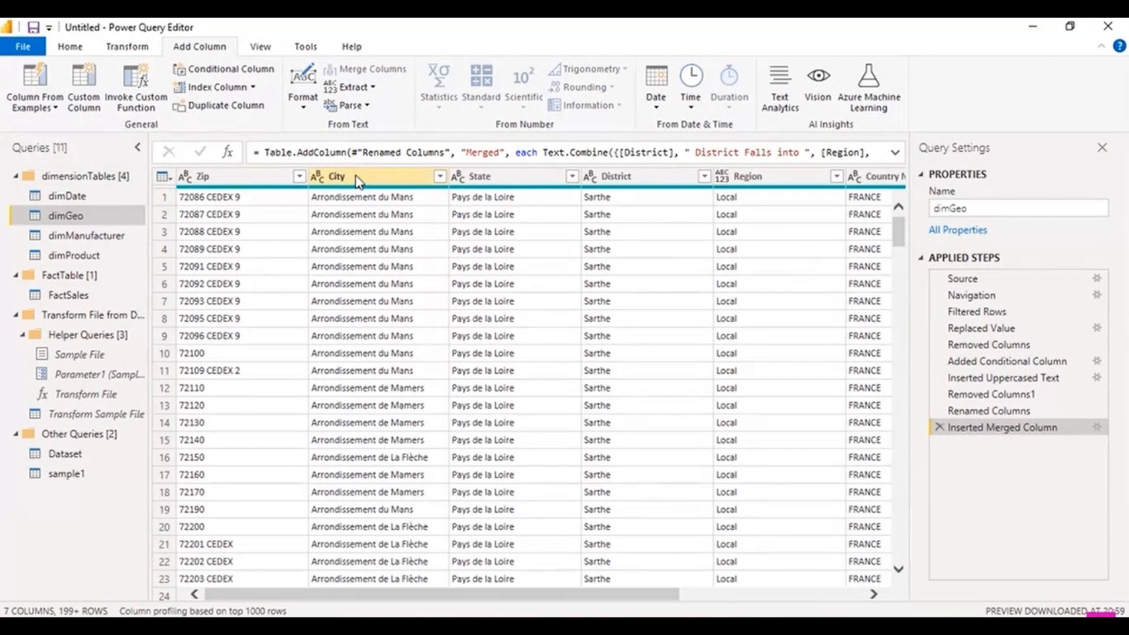
right_click(359, 179)
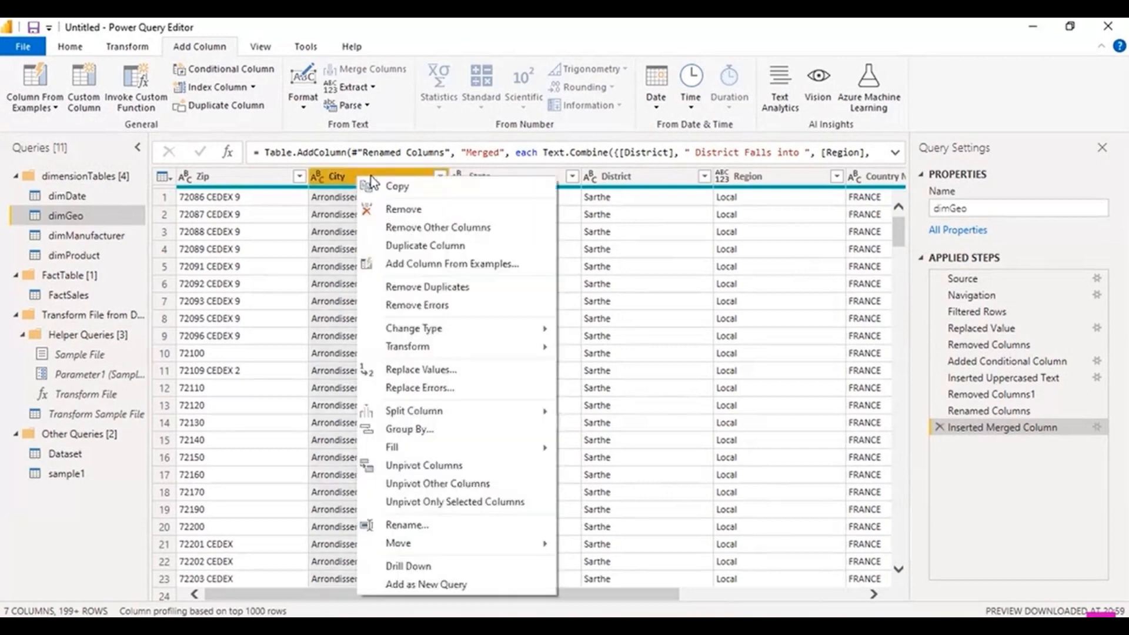
left_click(421, 250)
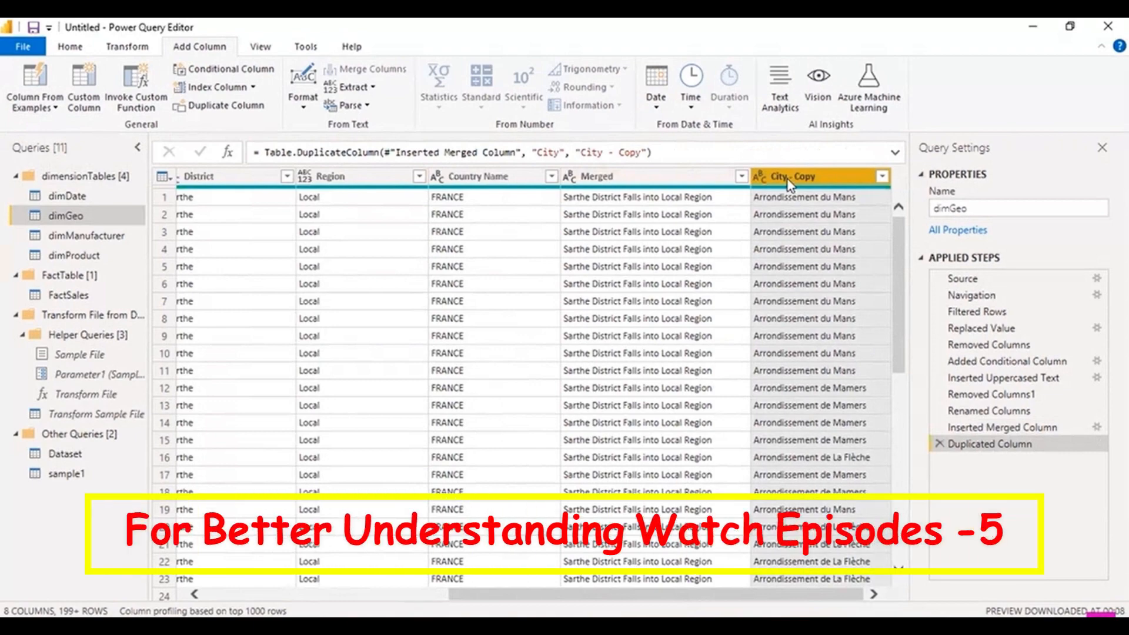
Compare the City column with its copy, and delete the Duplicated Column step from the dimGeo query.
scroll(809, 331, "down", 10)
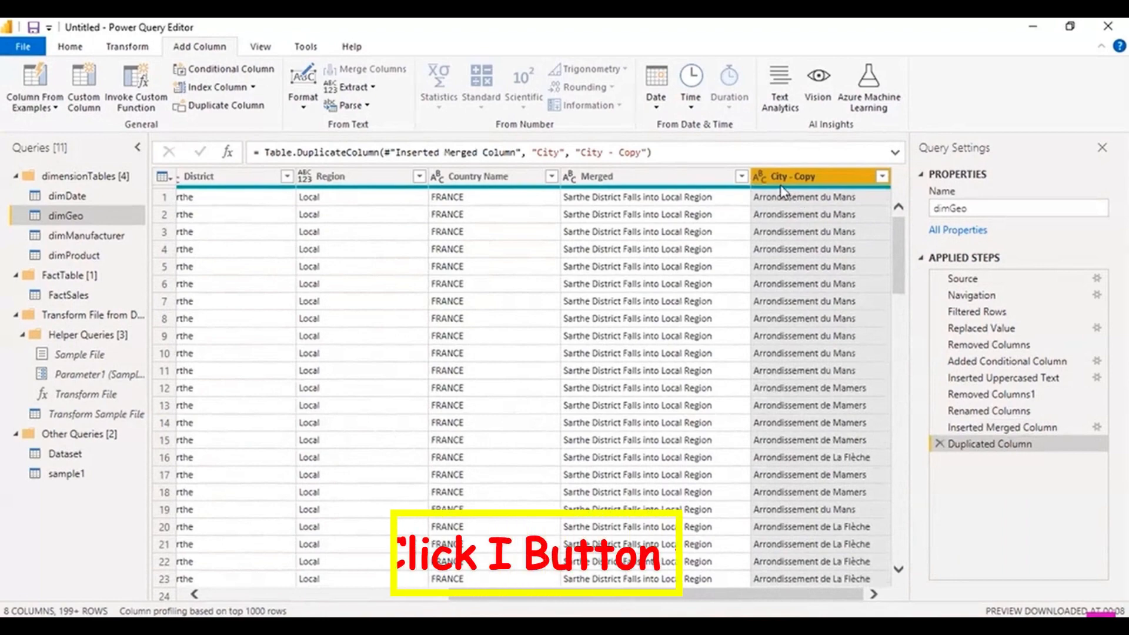
left_click_drag(497, 595, 251, 609)
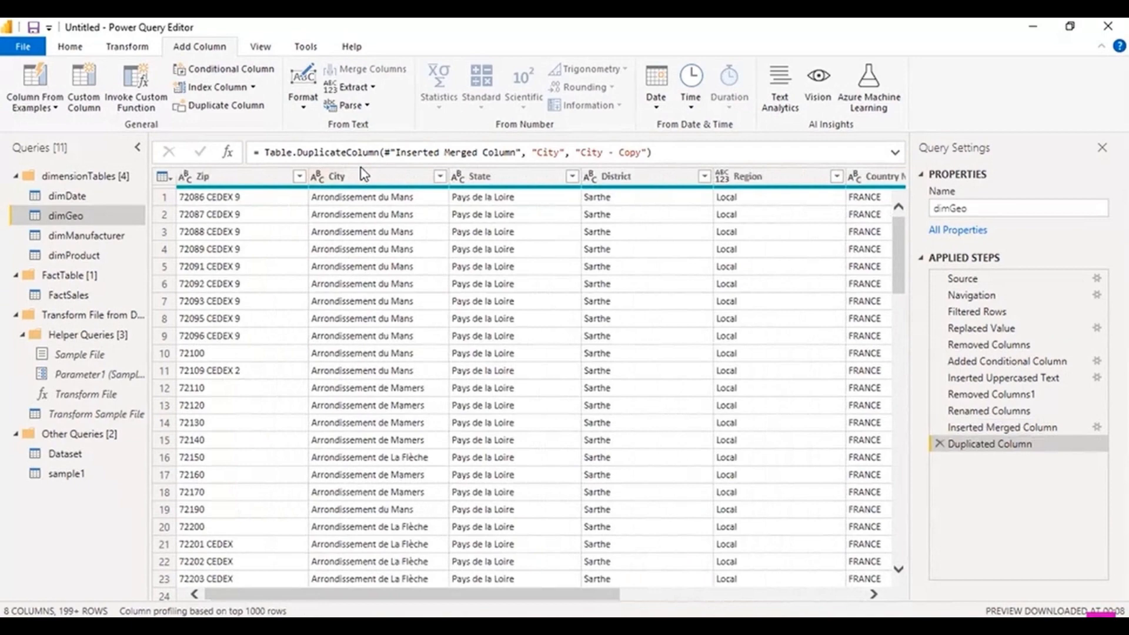
left_click_drag(528, 601, 469, 611)
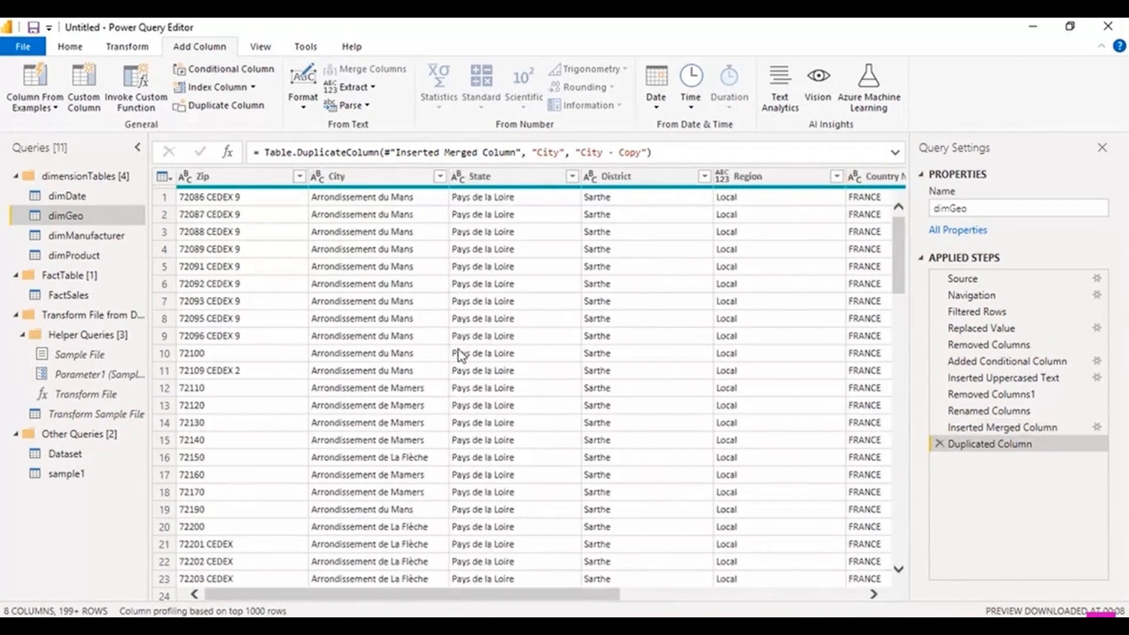
left_click(379, 179)
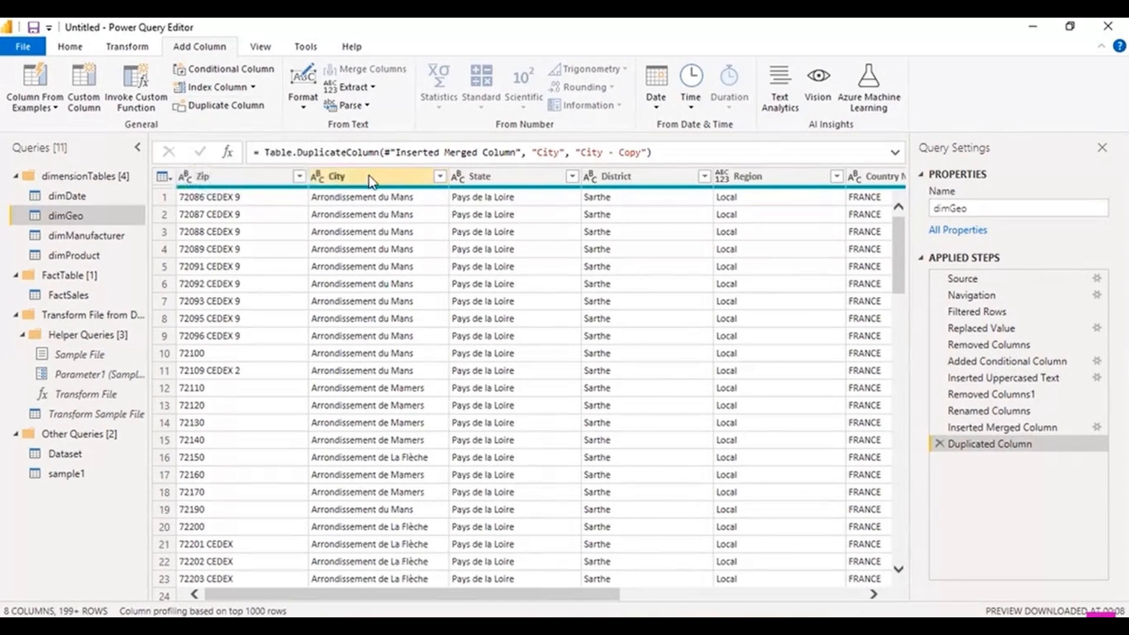
left_click_drag(610, 594, 853, 591)
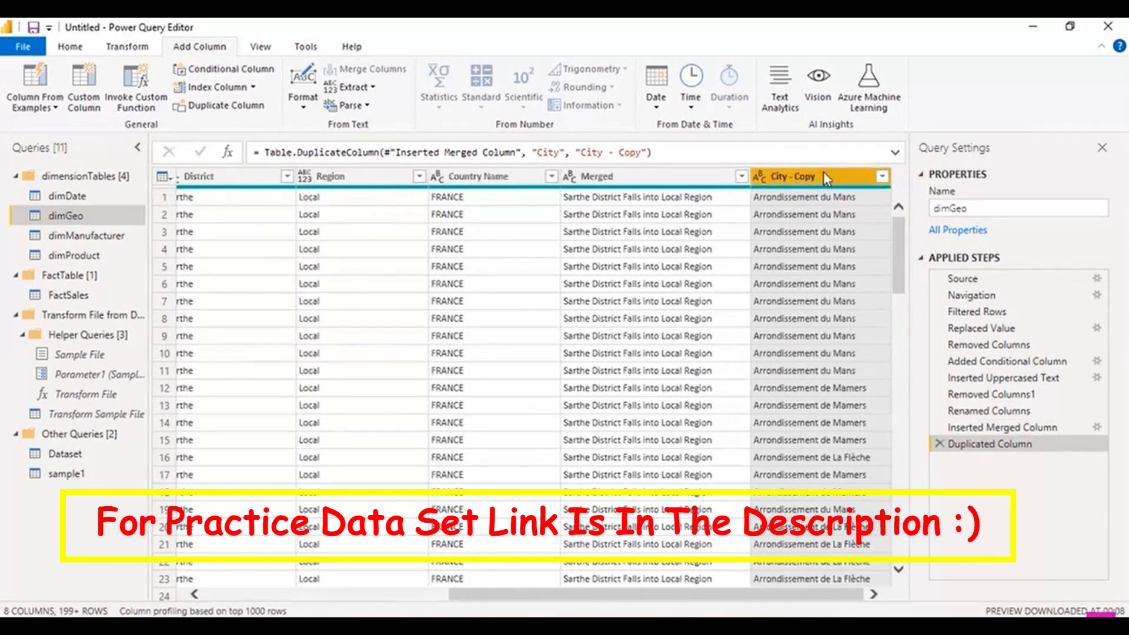
left_click(939, 445)
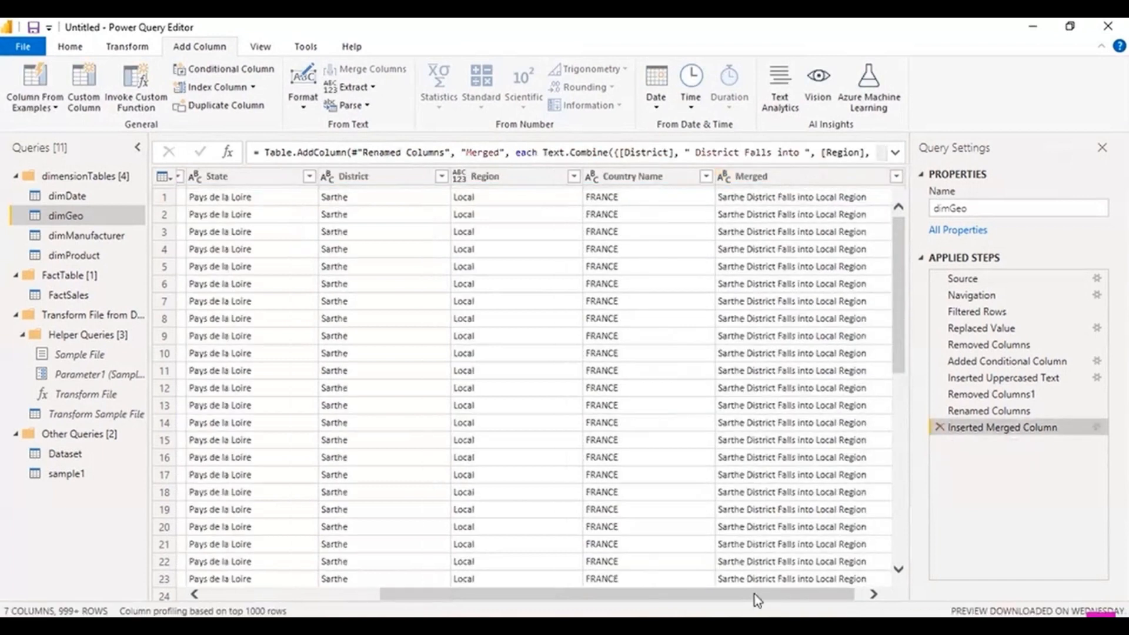
left_click_drag(756, 595, 541, 596)
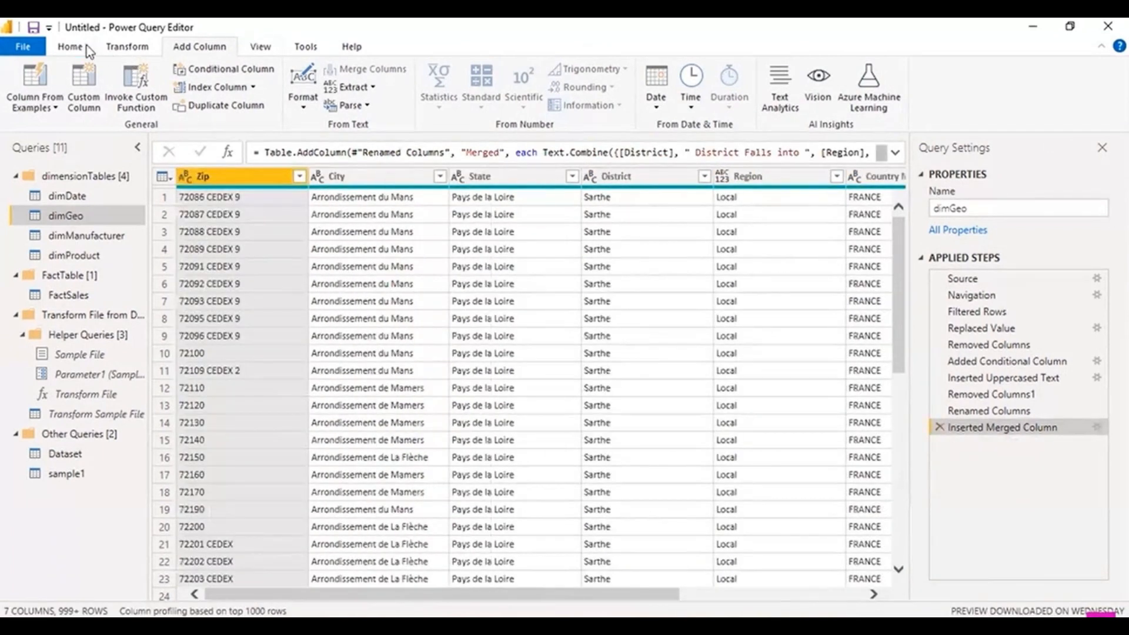
Import Sheet1 of the US Sales Excel workbook from the Desktop folder as a new query.
left_click(120, 46)
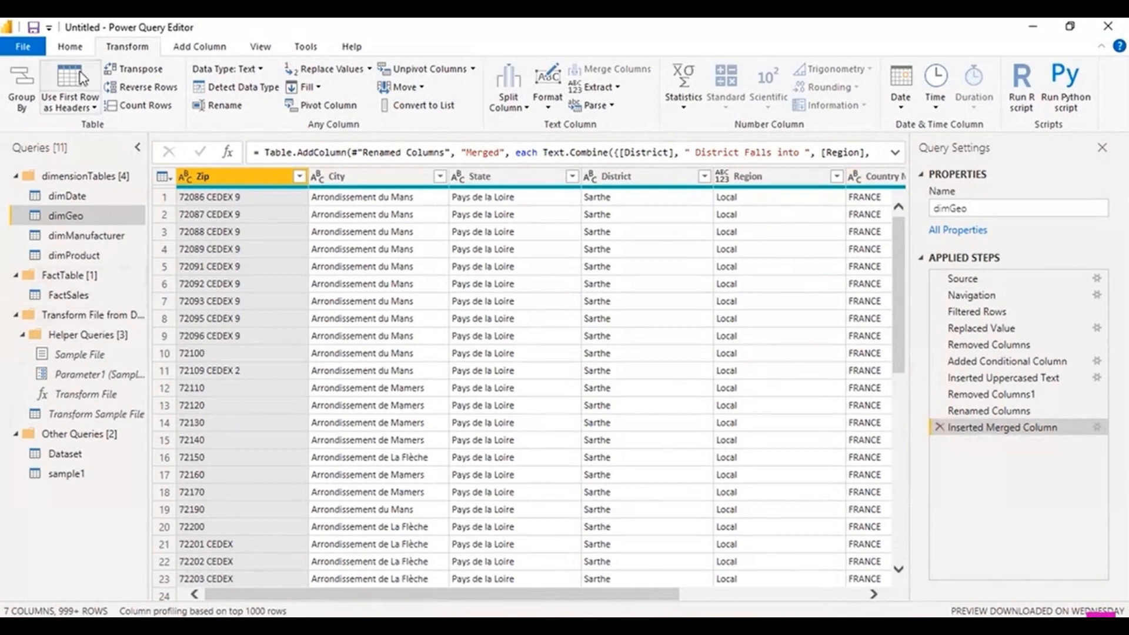
left_click(70, 46)
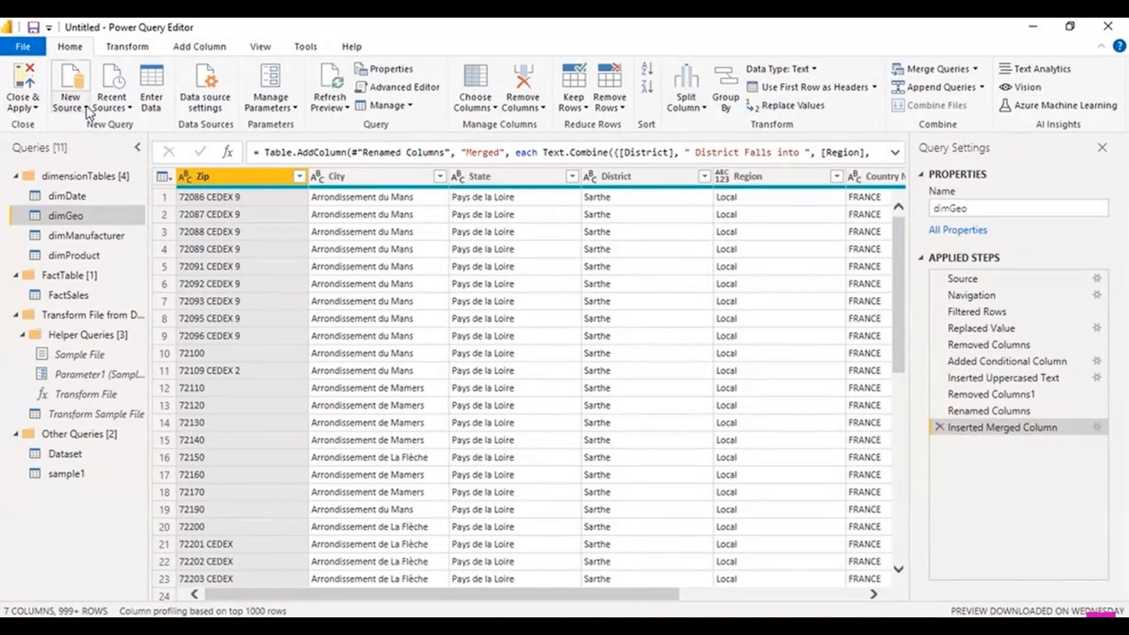
left_click(72, 101)
left_click(114, 152)
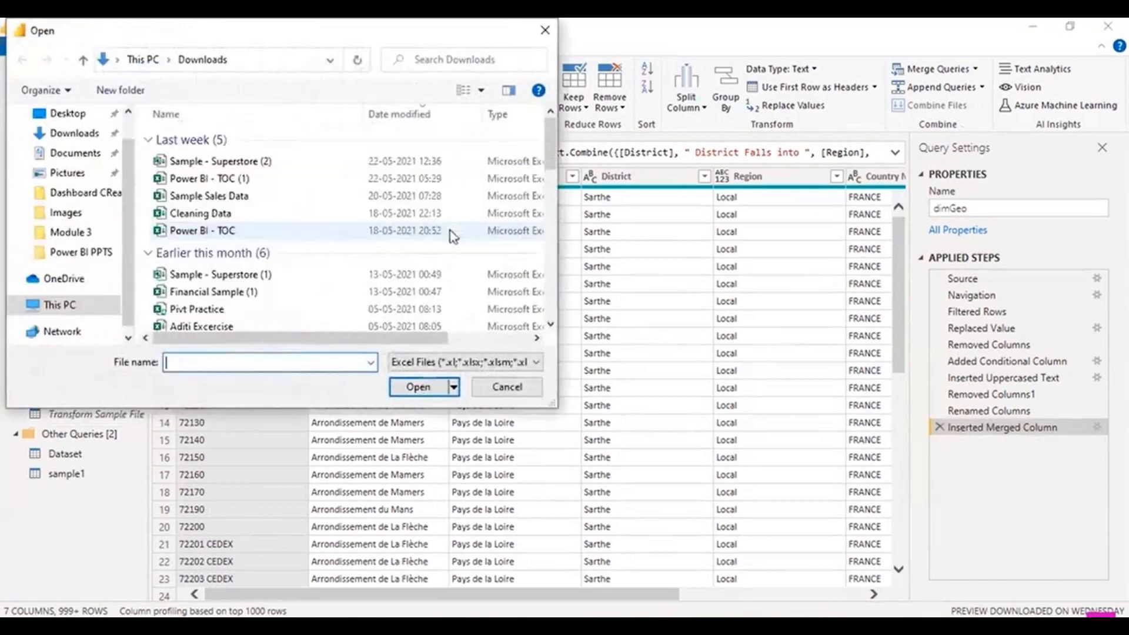
left_click(71, 118)
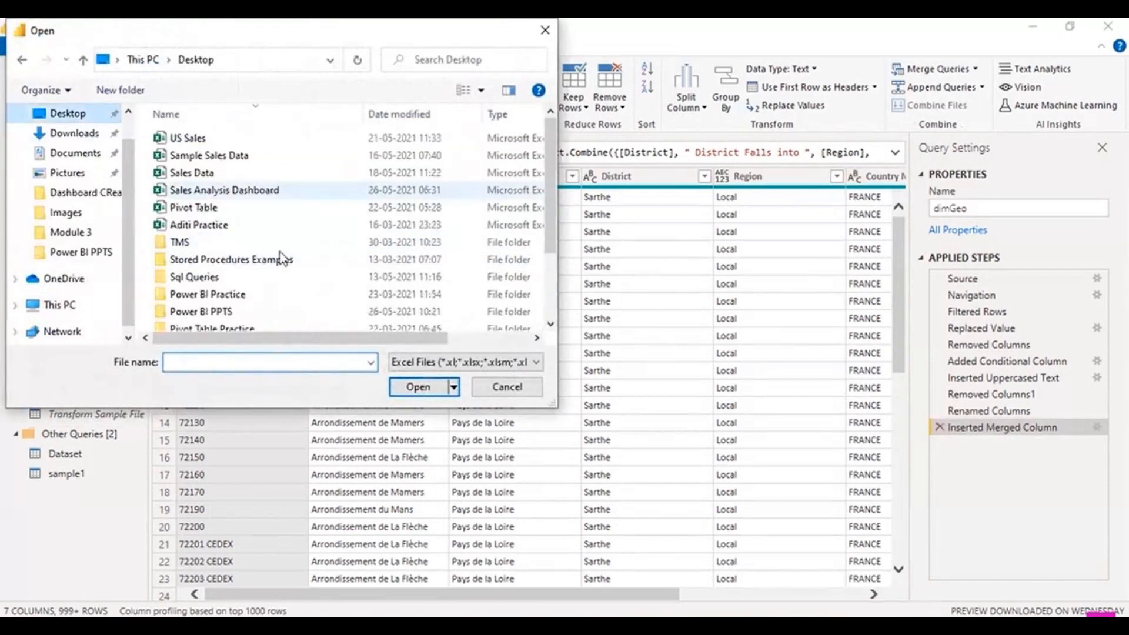
left_click(210, 143)
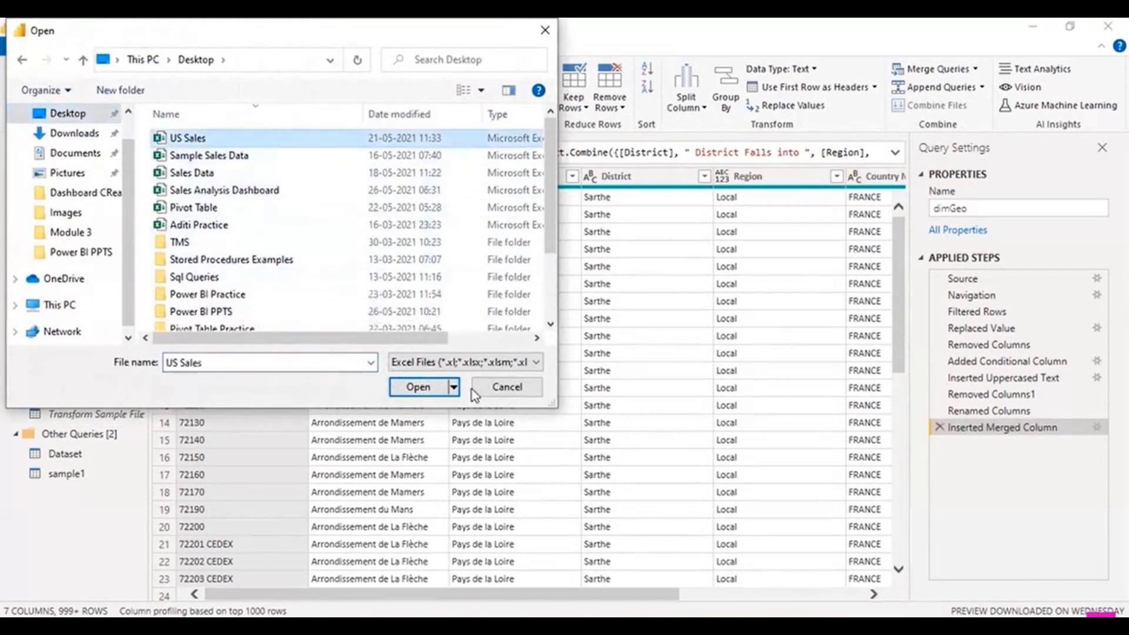
left_click(418, 387)
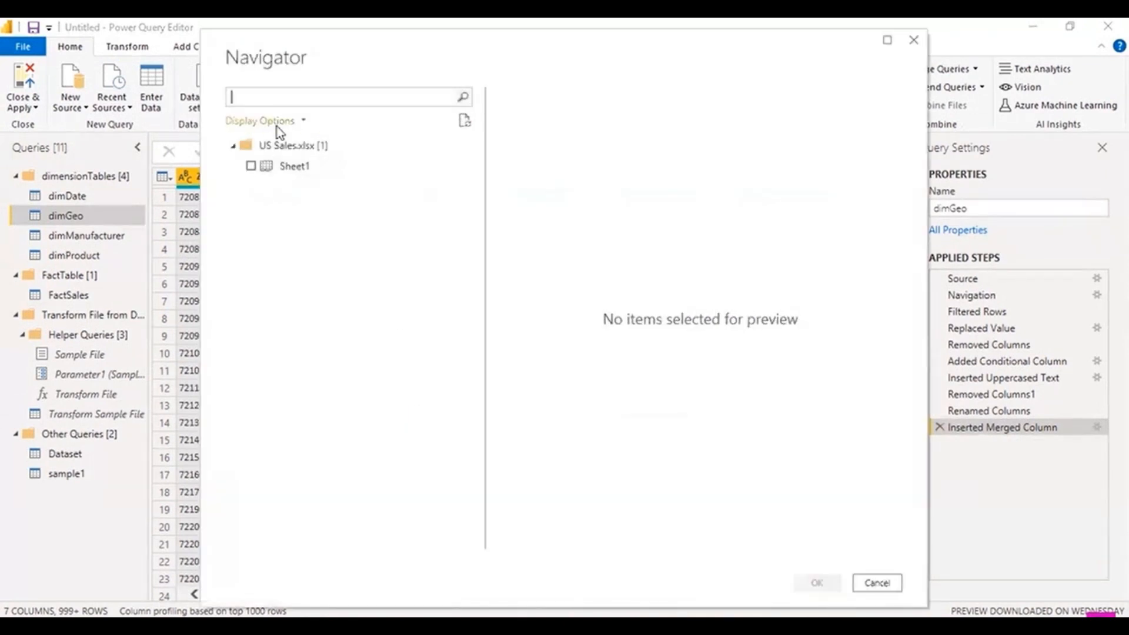
left_click(252, 167)
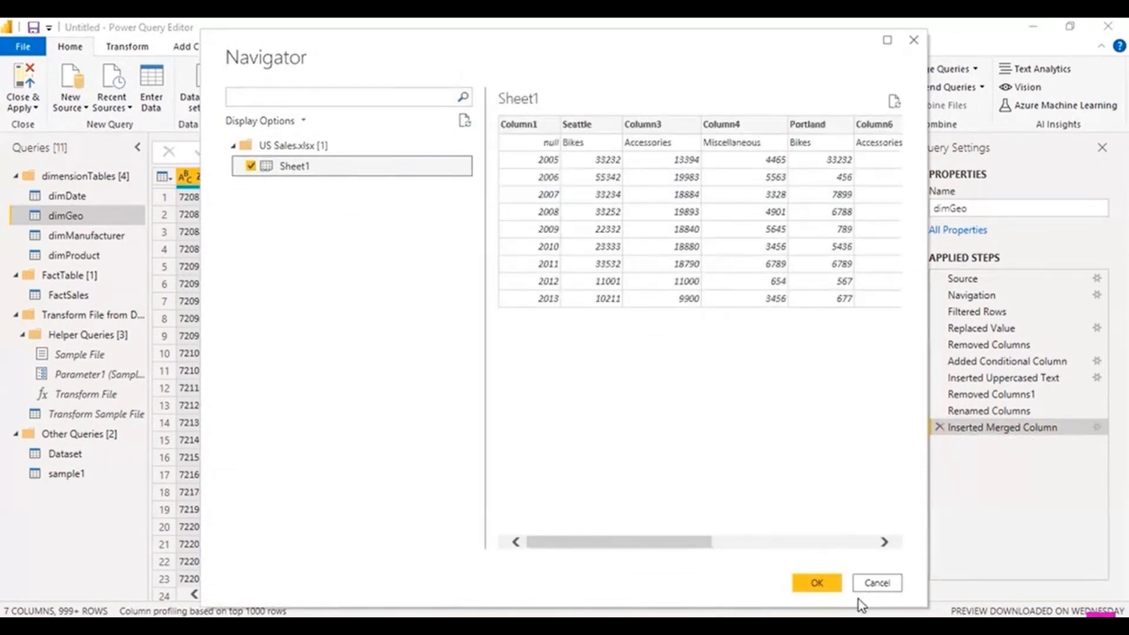
left_click(812, 585)
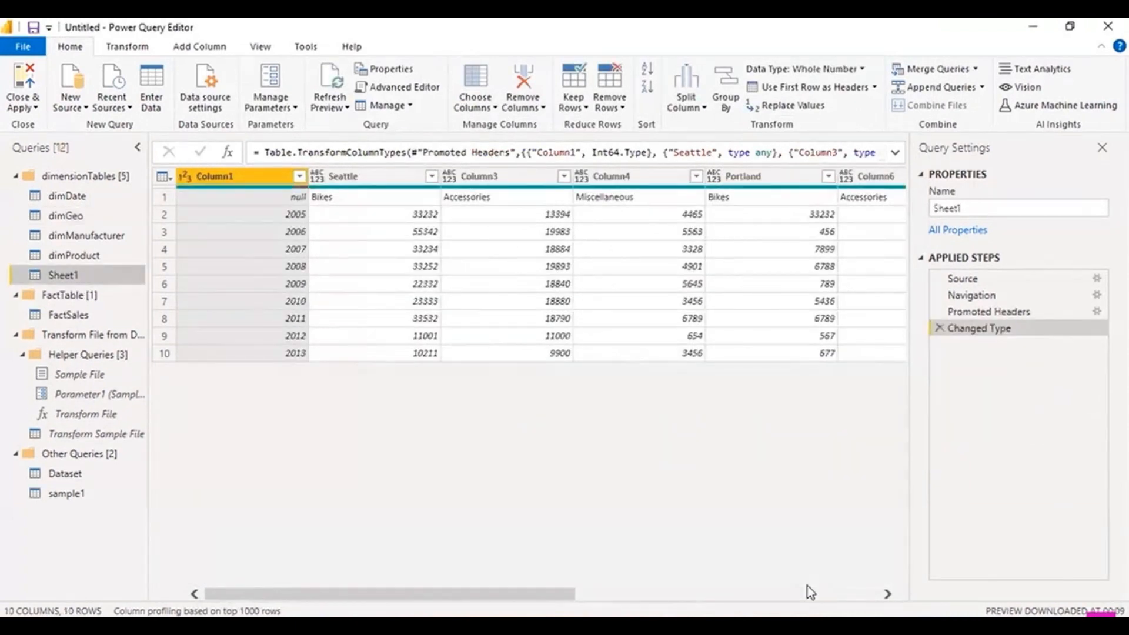
Delete the Changed Type and Promoted Headers steps from the Sheet1 query.
left_click(940, 327)
left_click(939, 311)
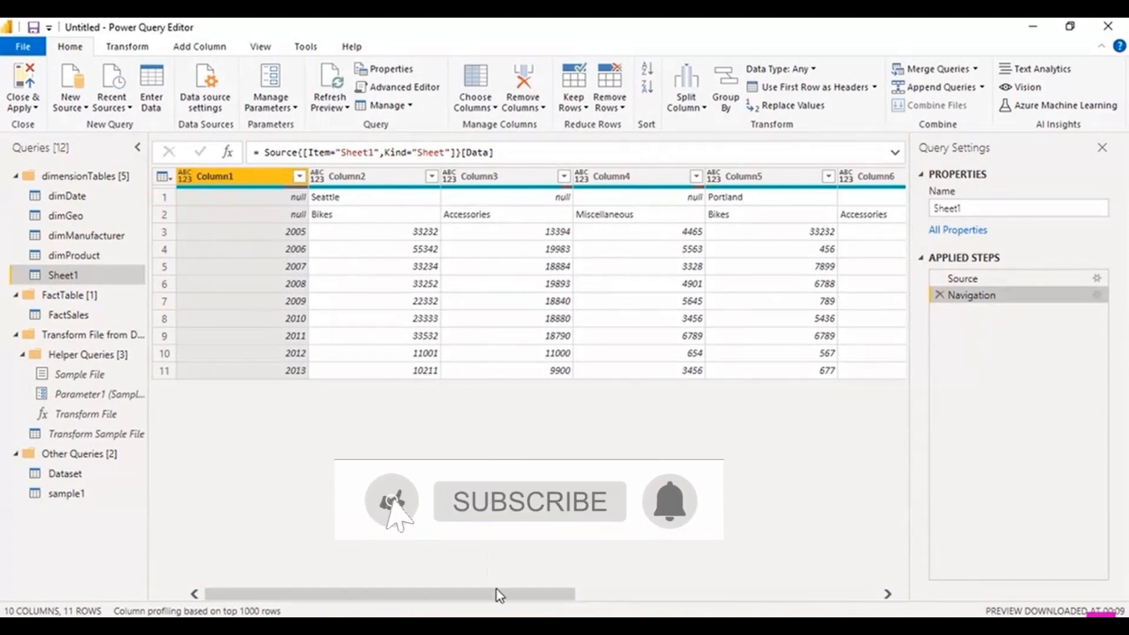
left_click_drag(499, 595, 391, 593)
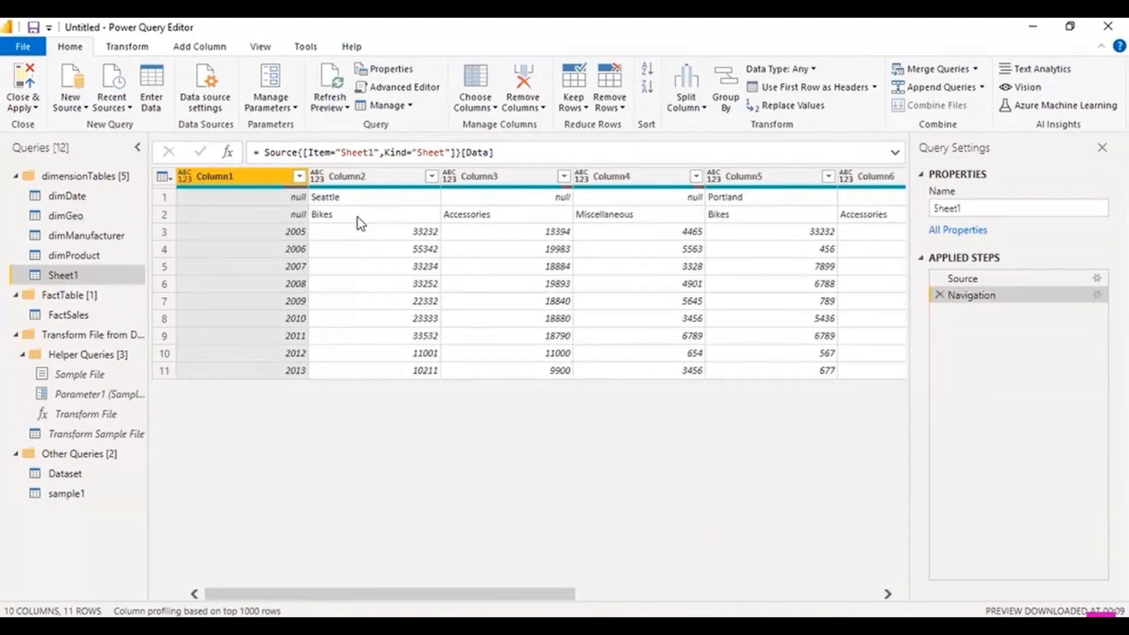
Examine the product category row, the first column and the overall column layout of the Sheet1 table.
left_click(357, 217)
left_click(474, 216)
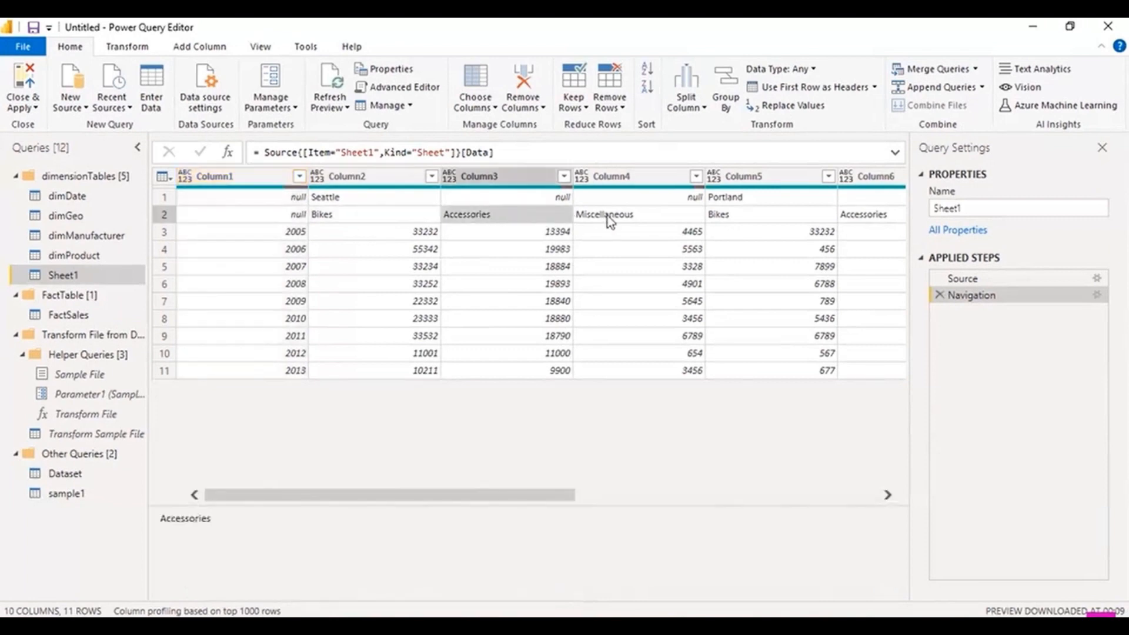
left_click(615, 218)
left_click_drag(537, 497, 835, 496)
left_click_drag(644, 495, 361, 494)
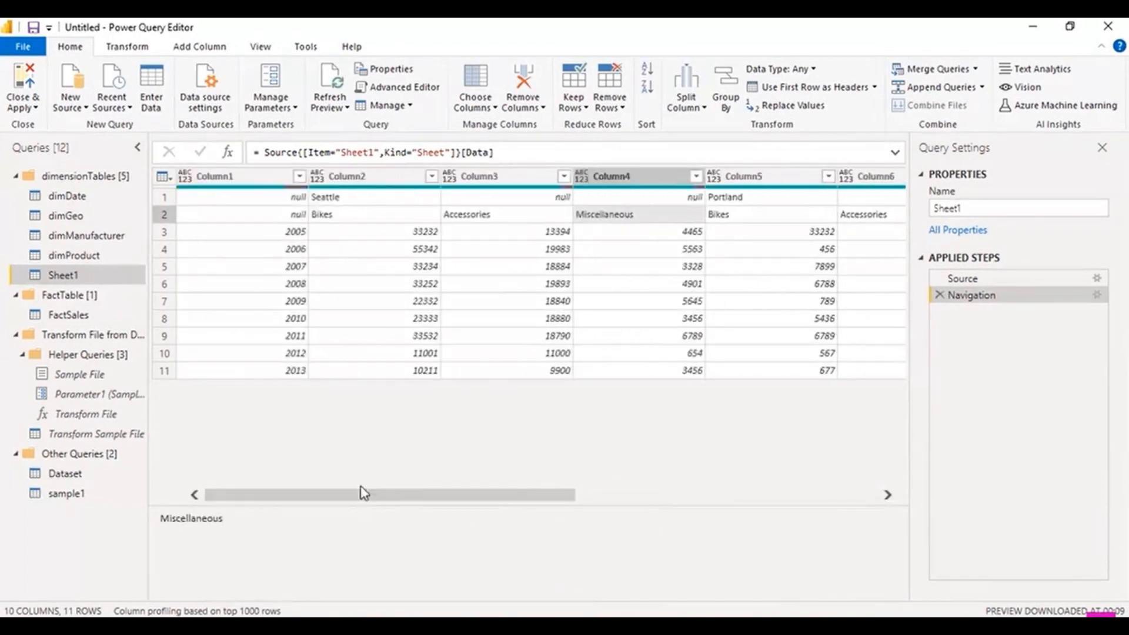
left_click(232, 180)
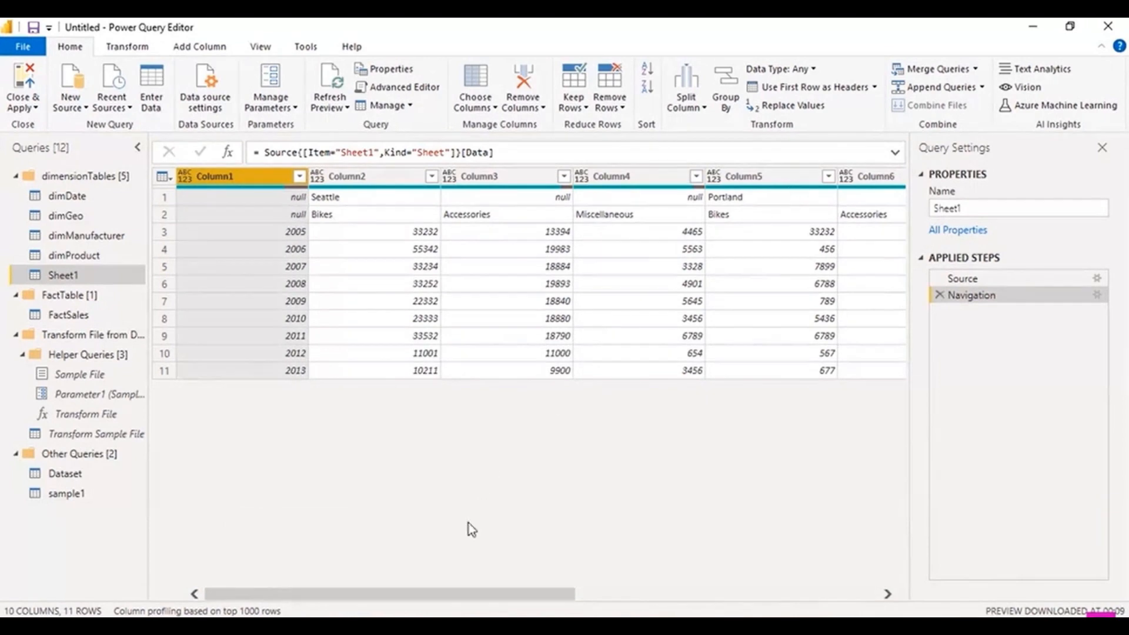
left_click_drag(479, 595, 427, 590)
Try transposing the Sheet1 table, and remove the Transposed Table step again.
left_click(137, 48)
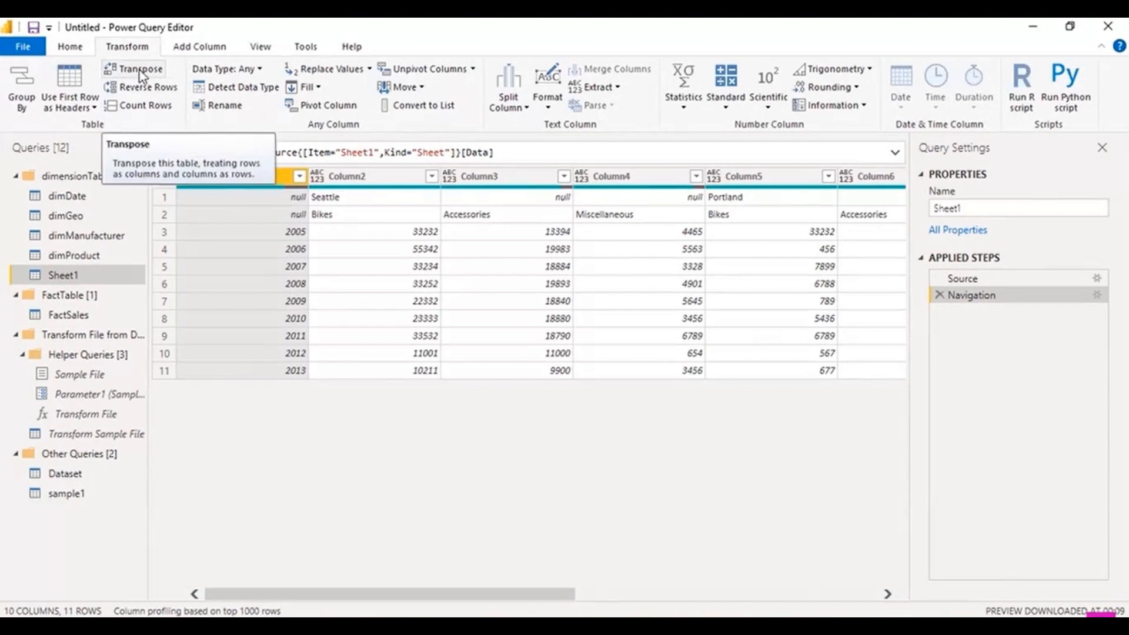
left_click(141, 70)
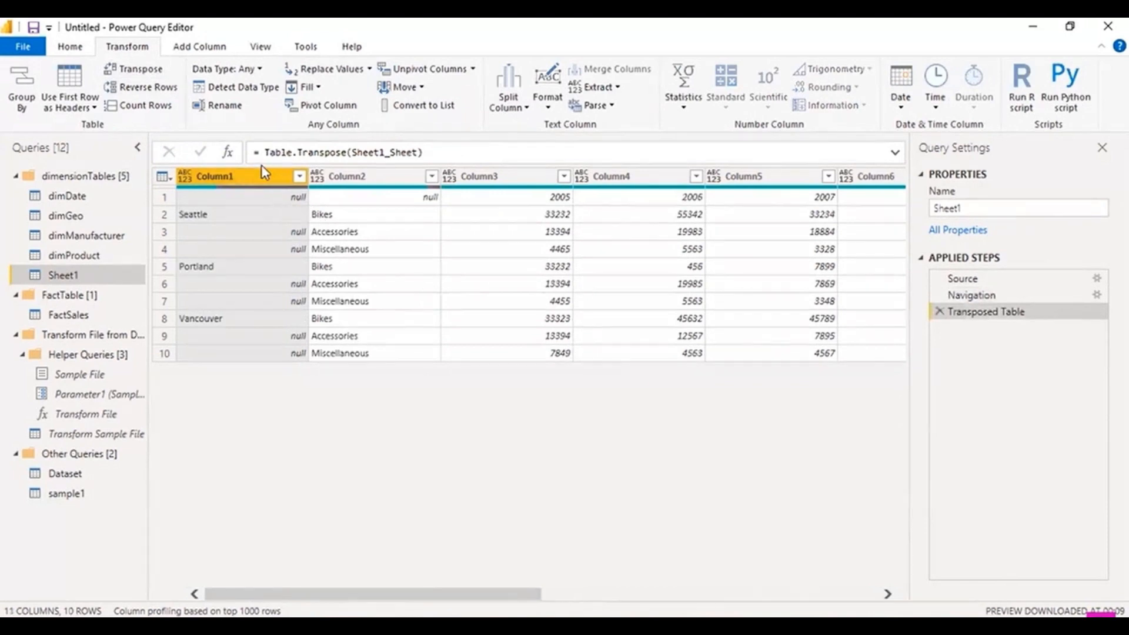
left_click(939, 311)
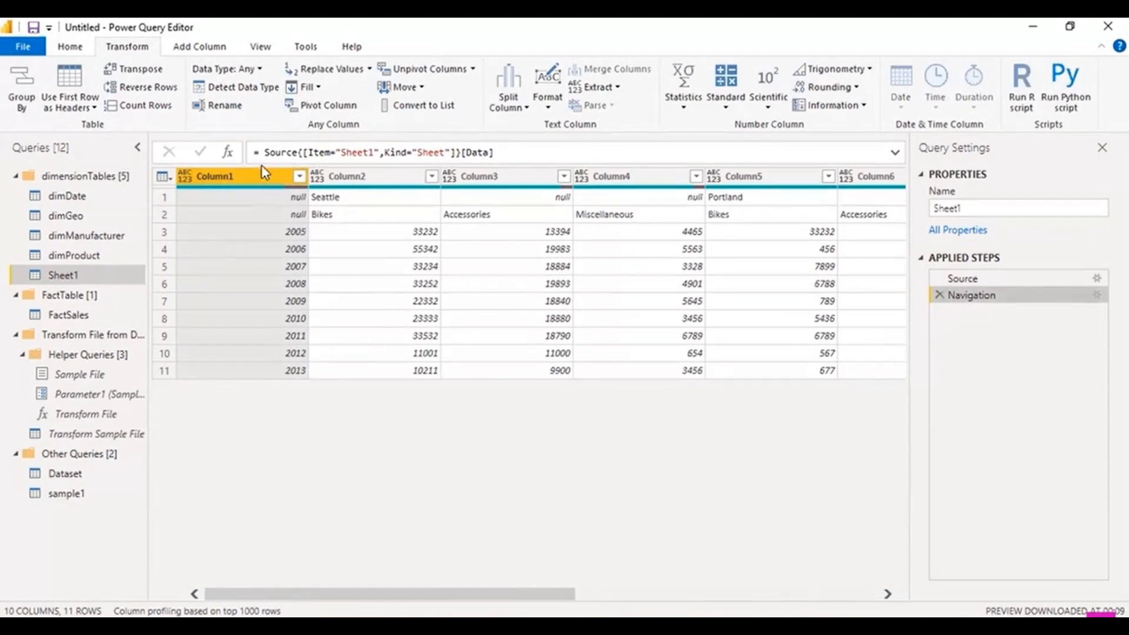
Transpose the Sheet1 table so that its rows become columns, and review all the columns.
left_click(155, 74)
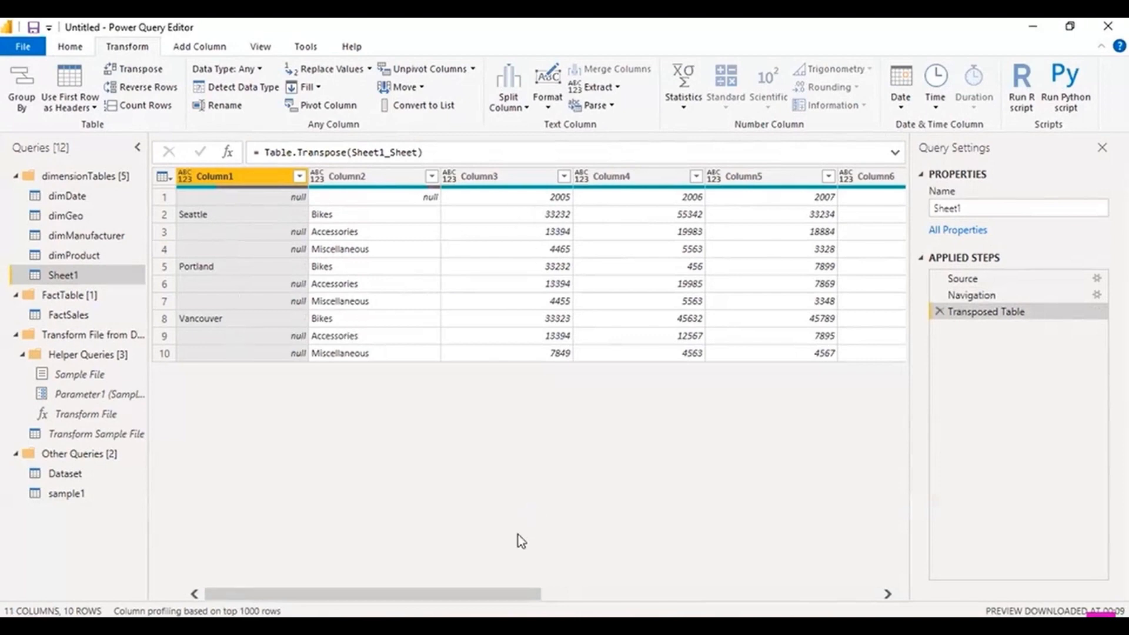
left_click_drag(494, 595, 872, 594)
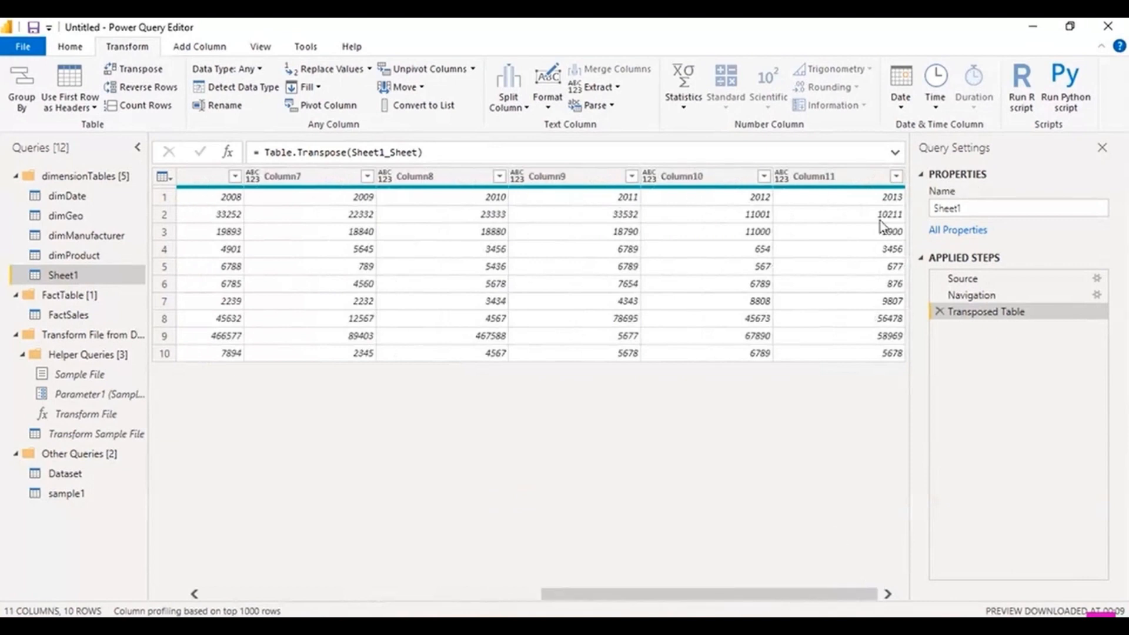
left_click_drag(728, 593, 358, 615)
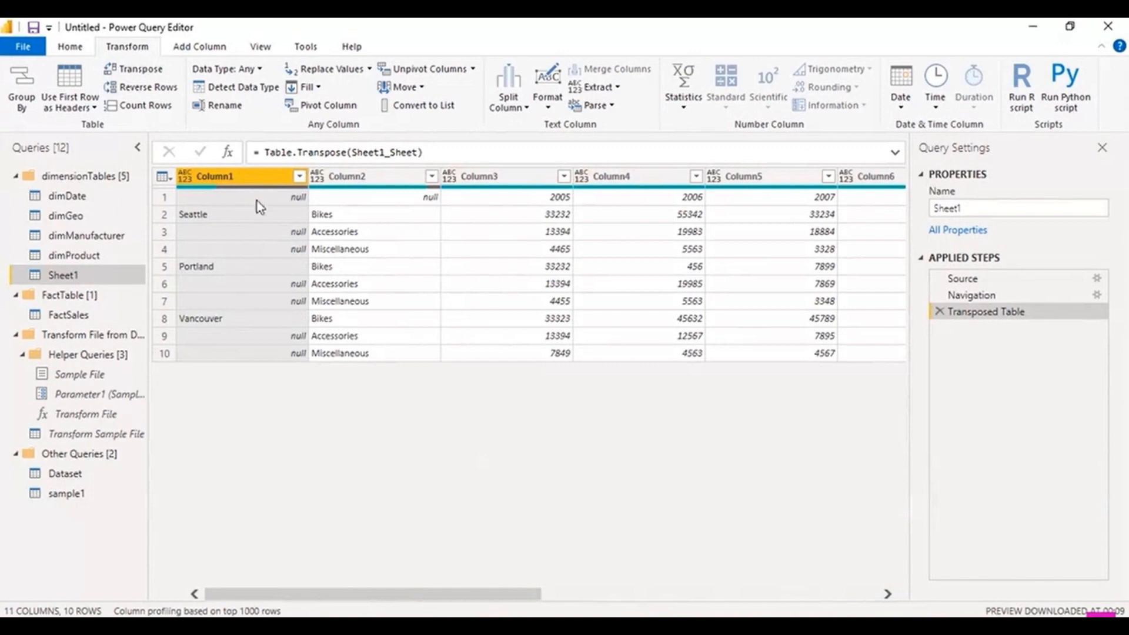
Promote the first row of the transposed Sheet1 table to column headers and review the resulting columns.
left_click(71, 47)
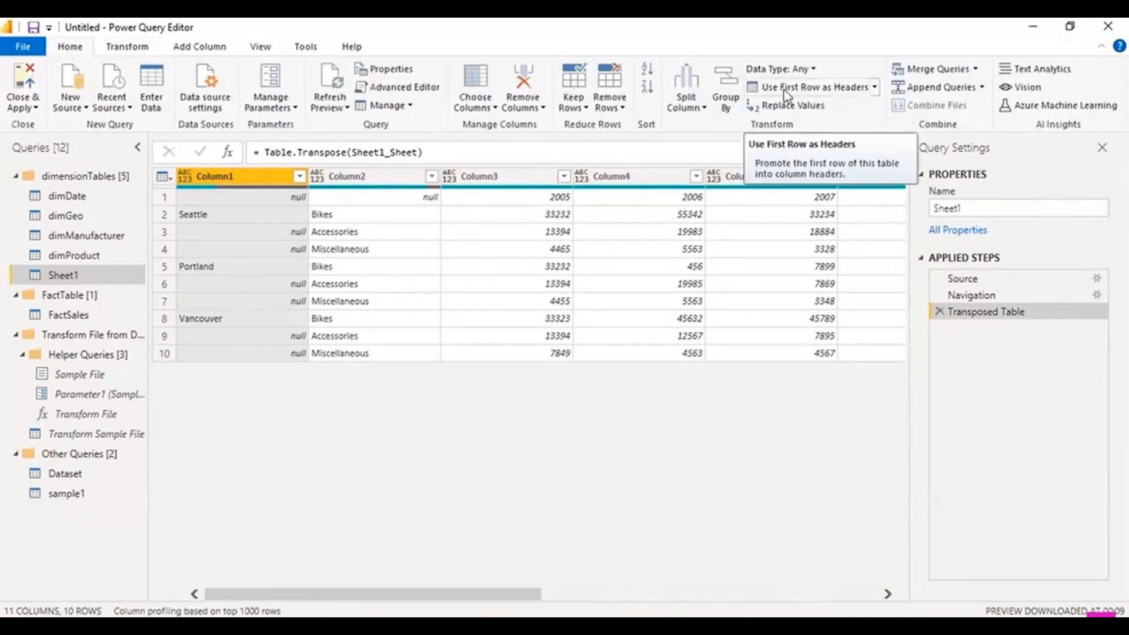
left_click(170, 181)
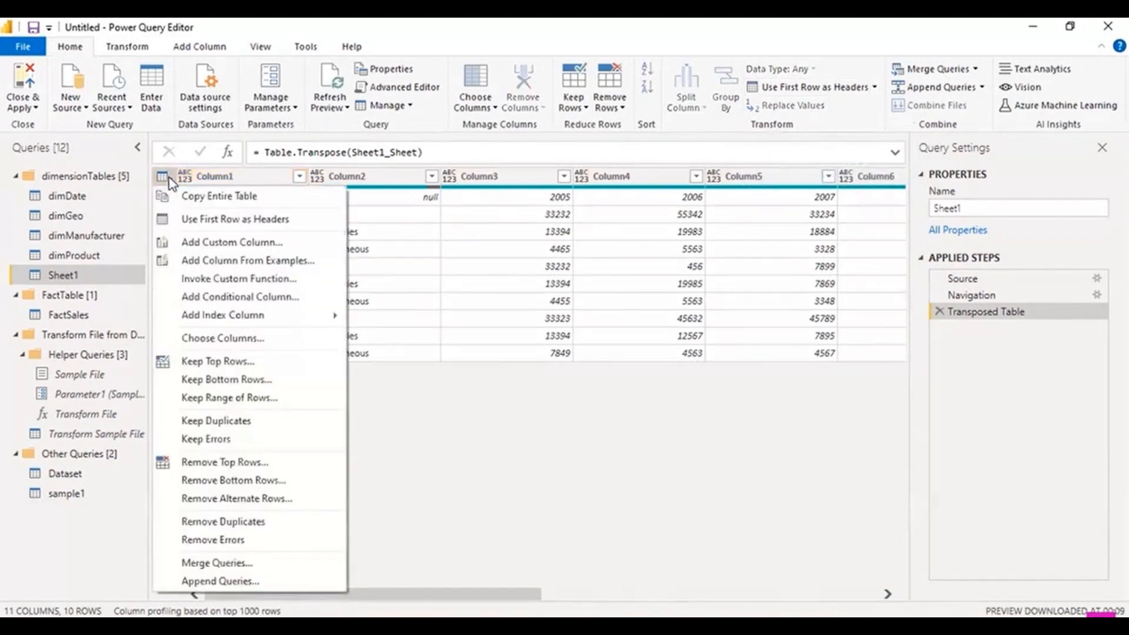
left_click(252, 220)
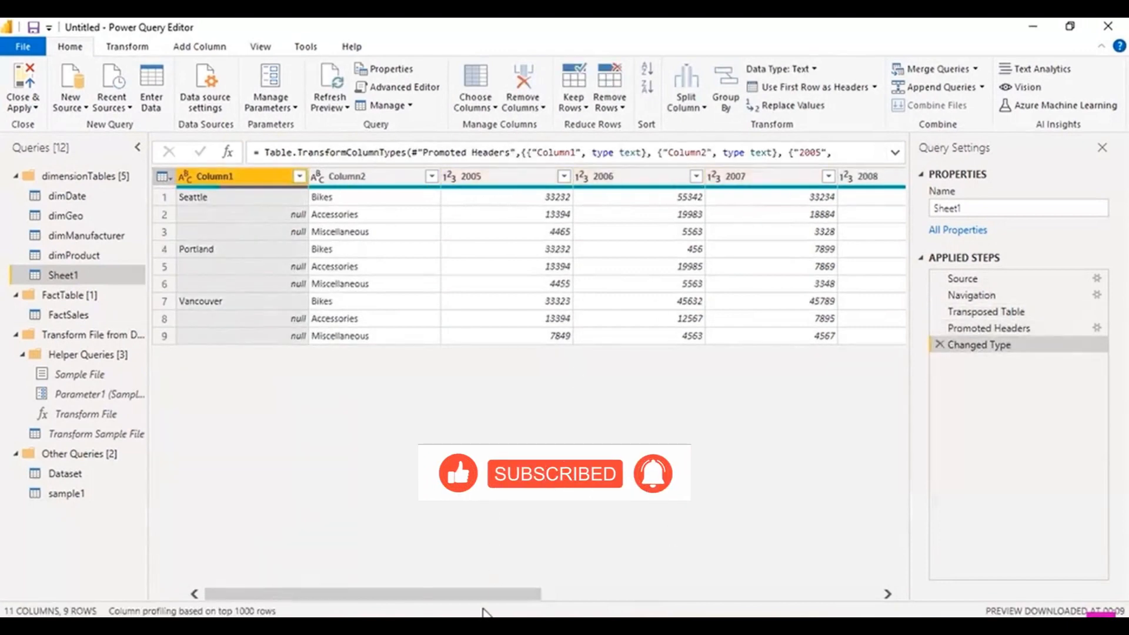
left_click_drag(498, 600, 366, 603)
Rename Column1 to City and Column2 to Product in the Sheet1 table.
left_click(276, 176)
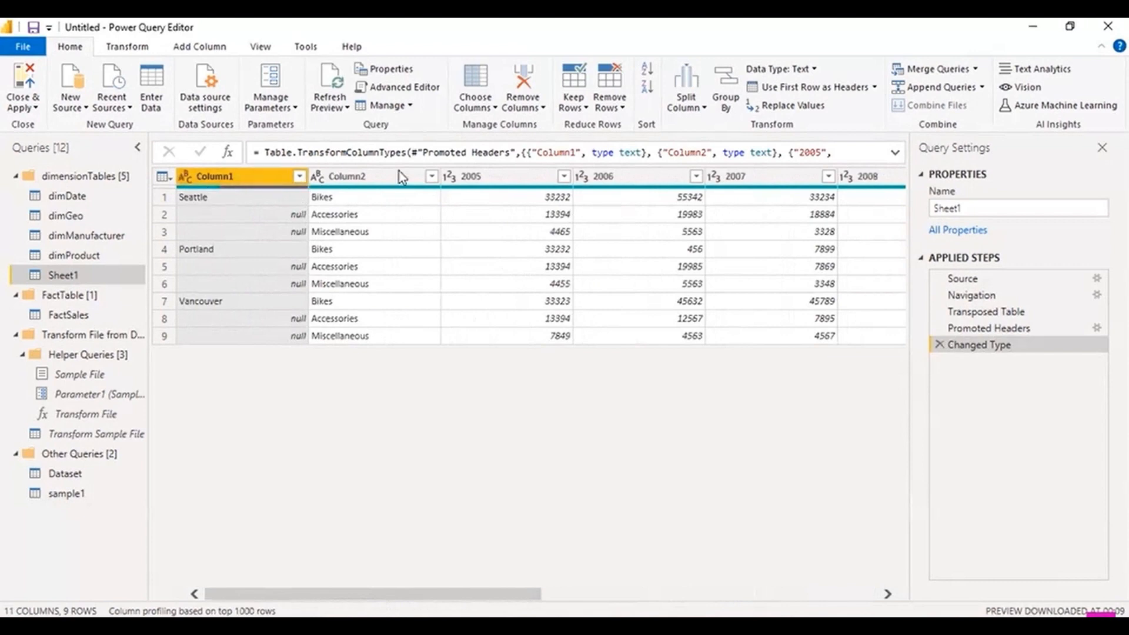
double_click(233, 176)
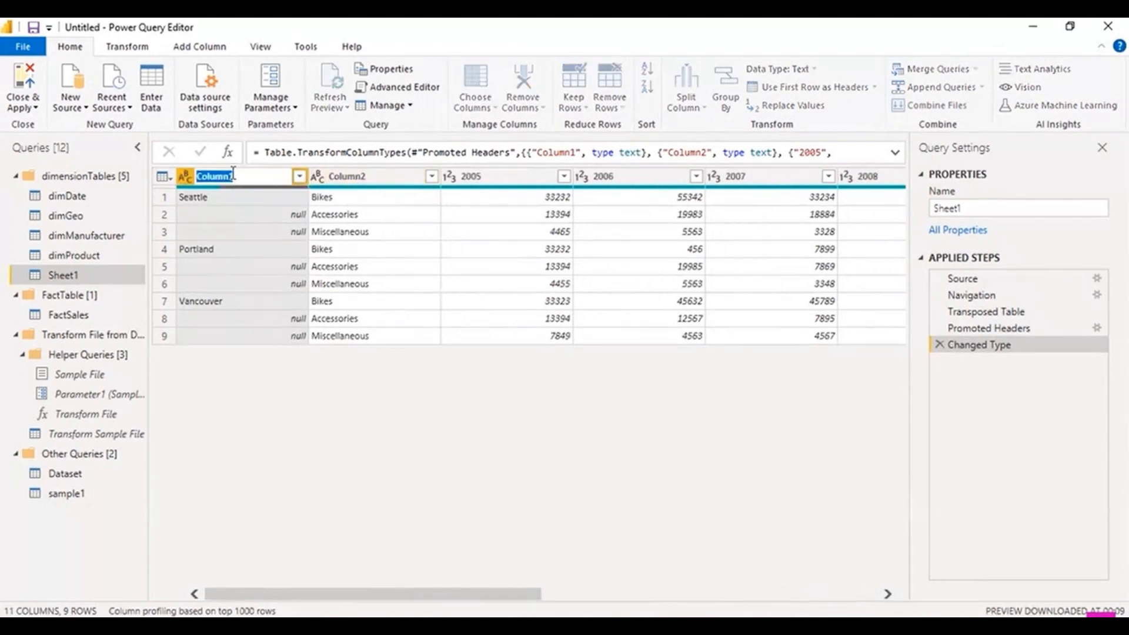
key("BackSpace")
type("City")
left_click(366, 177)
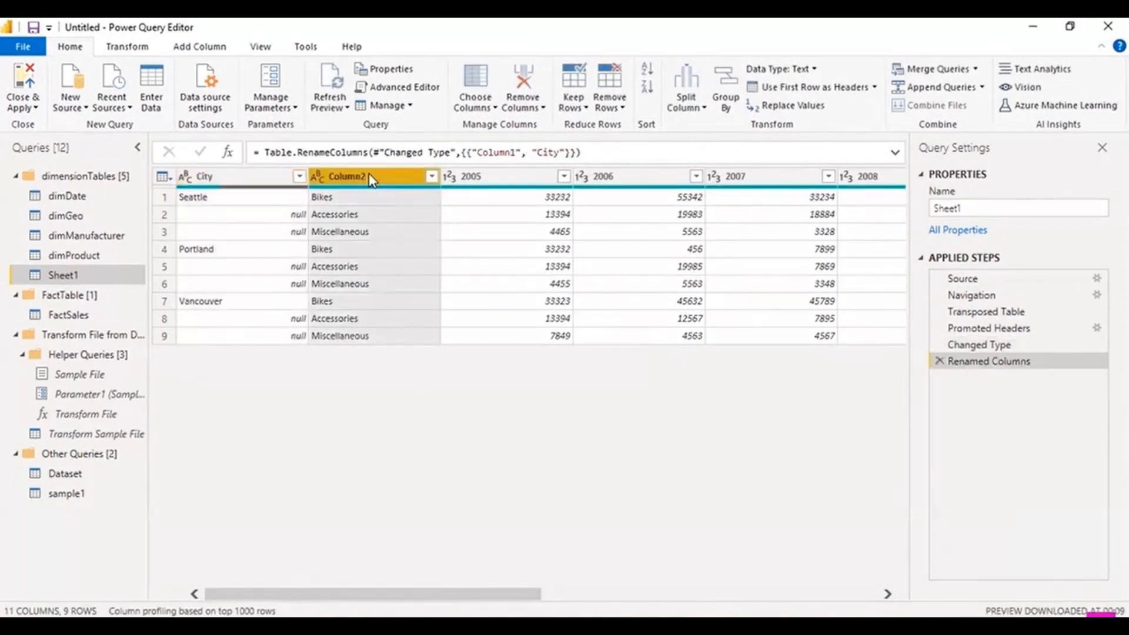
double_click(371, 177)
type("Product")
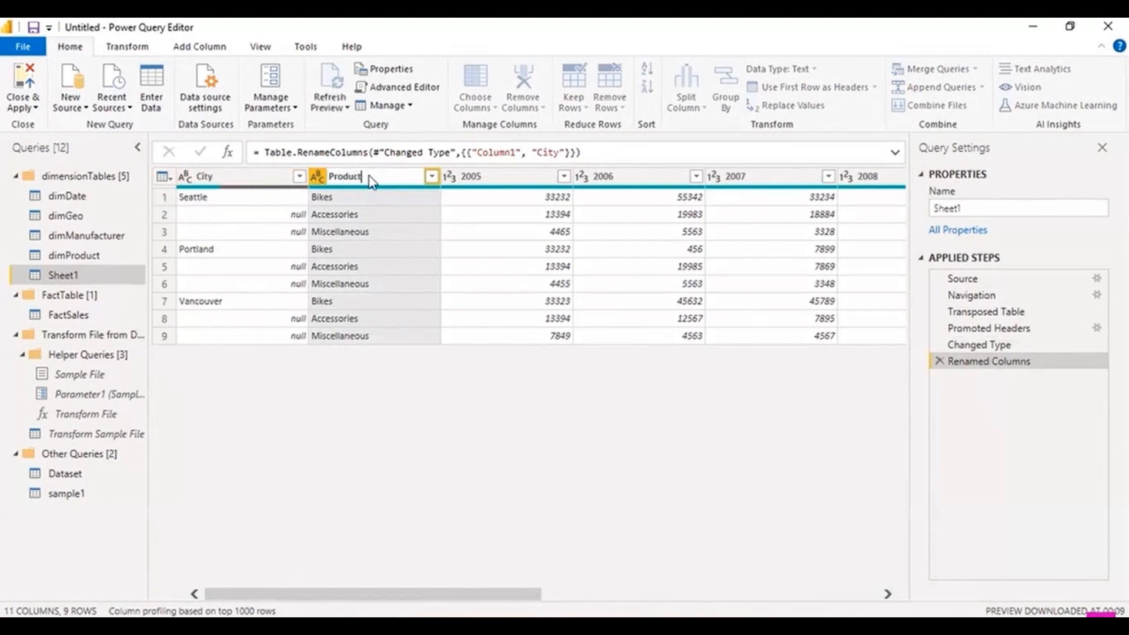
key("Return")
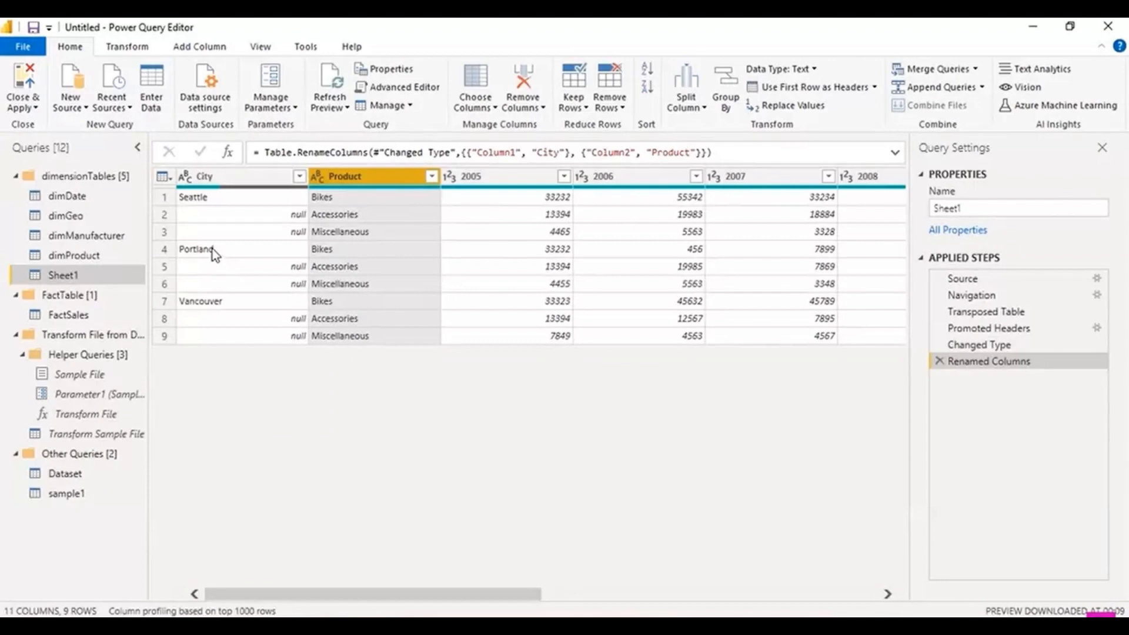
Fill the City column down so that each empty cell takes the city name above it.
left_click(235, 180)
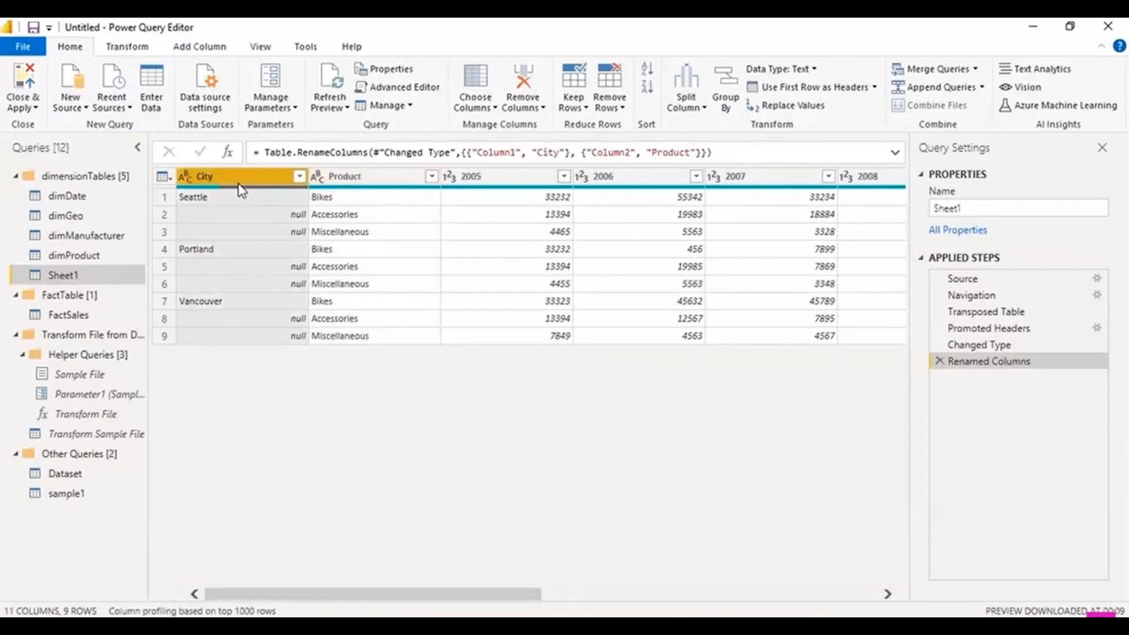
left_click(112, 51)
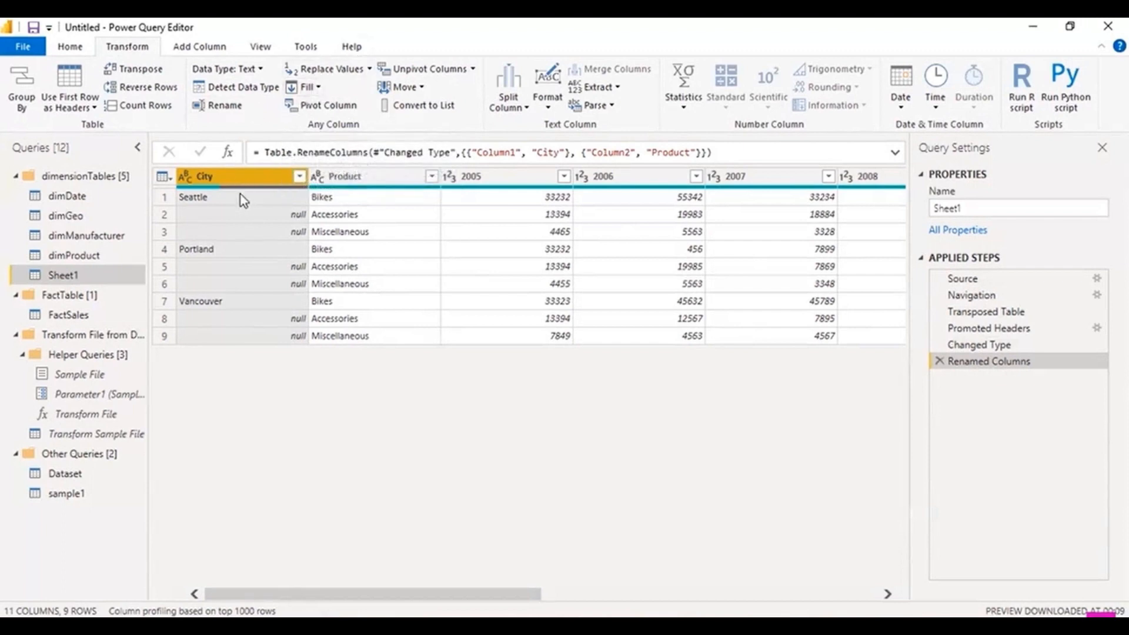
left_click(318, 87)
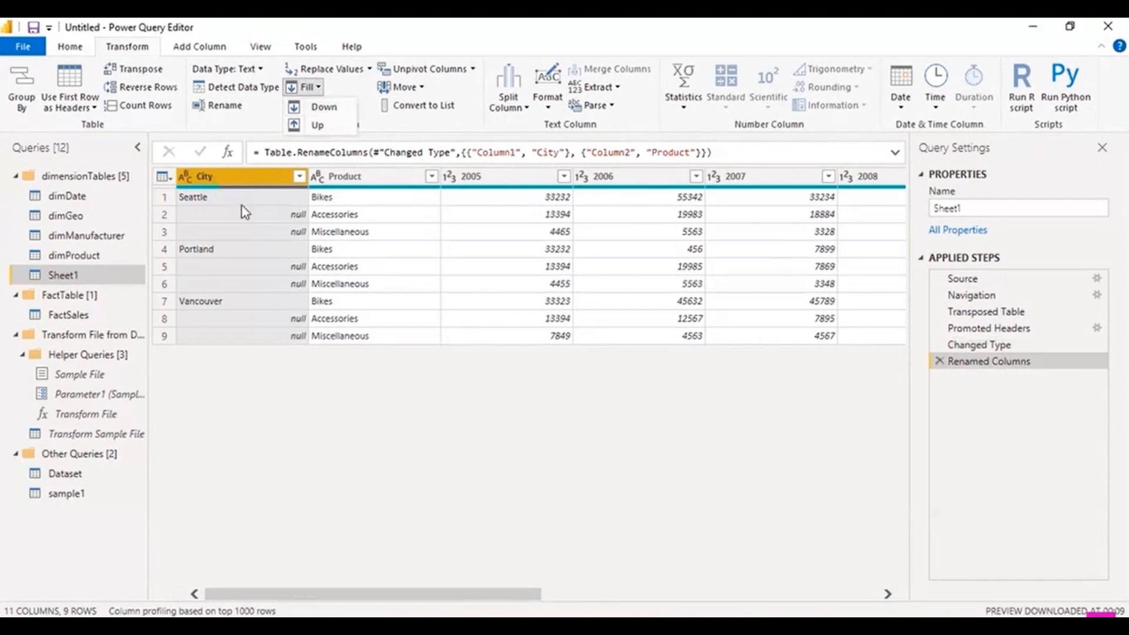
left_click(324, 108)
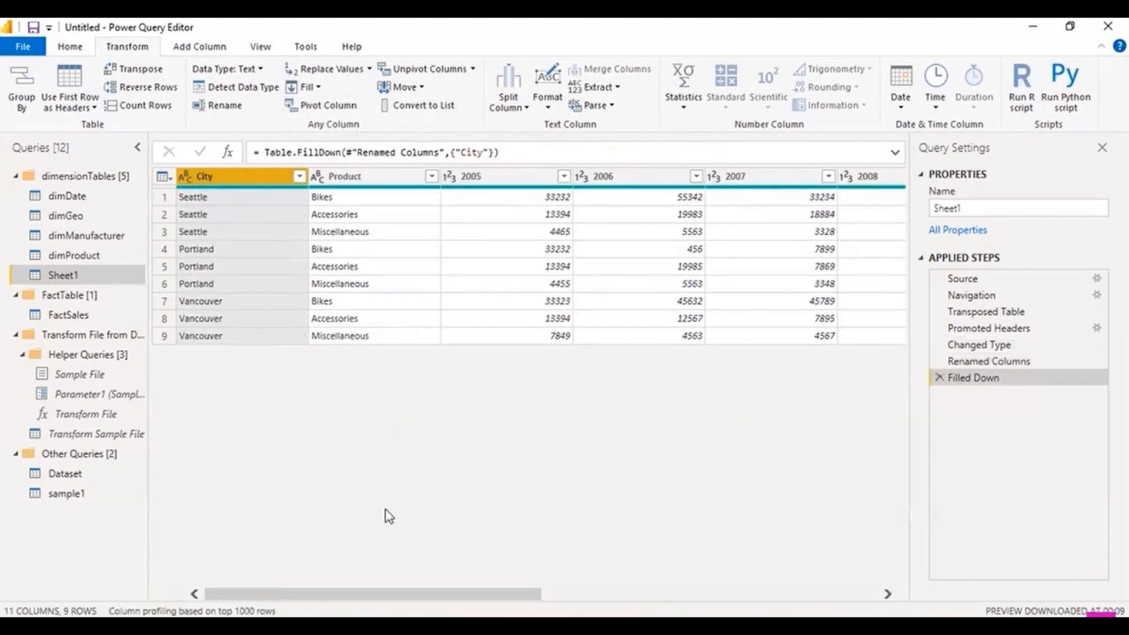
left_click_drag(459, 595, 384, 595)
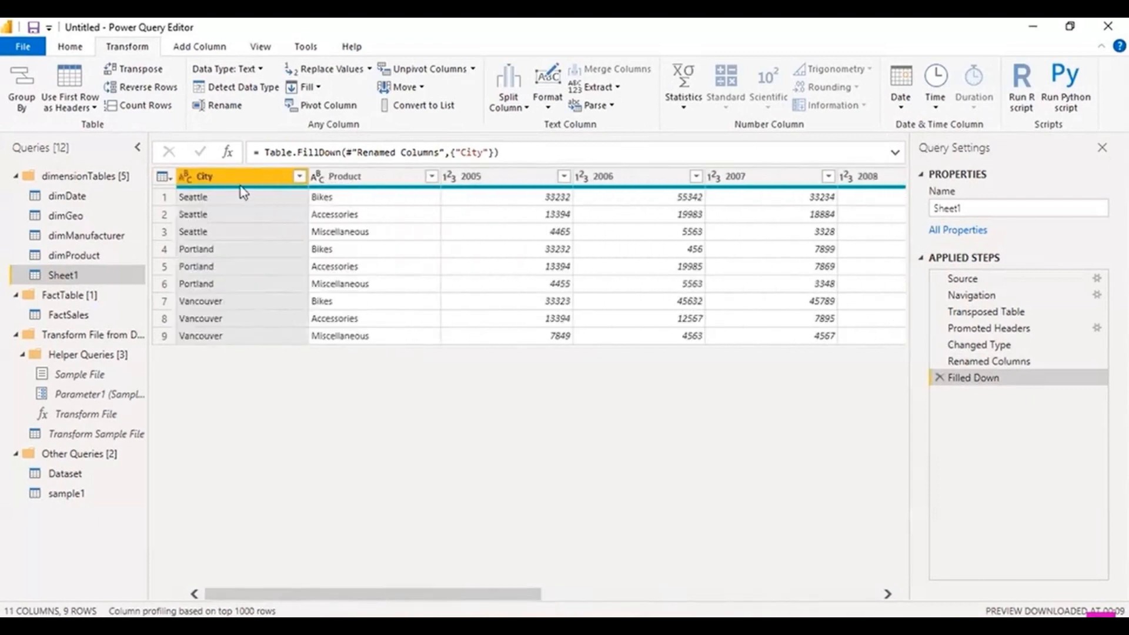
Unpivot the year columns 2005 through 2013 into attribute-value pairs, keeping City and Product as they are.
left_click(353, 184)
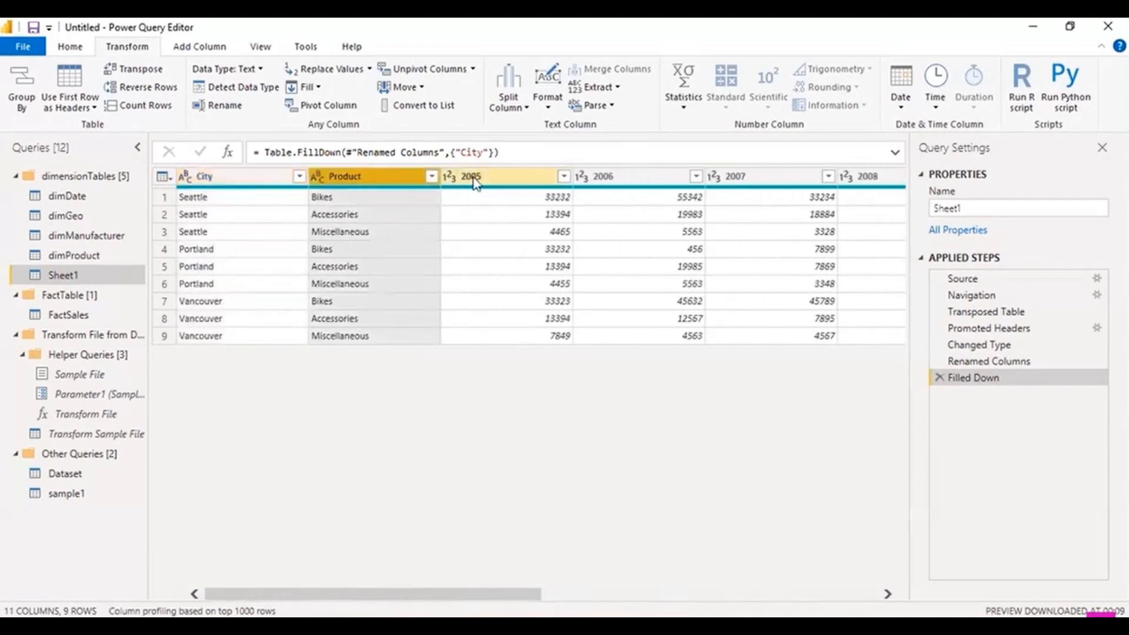
left_click(500, 182)
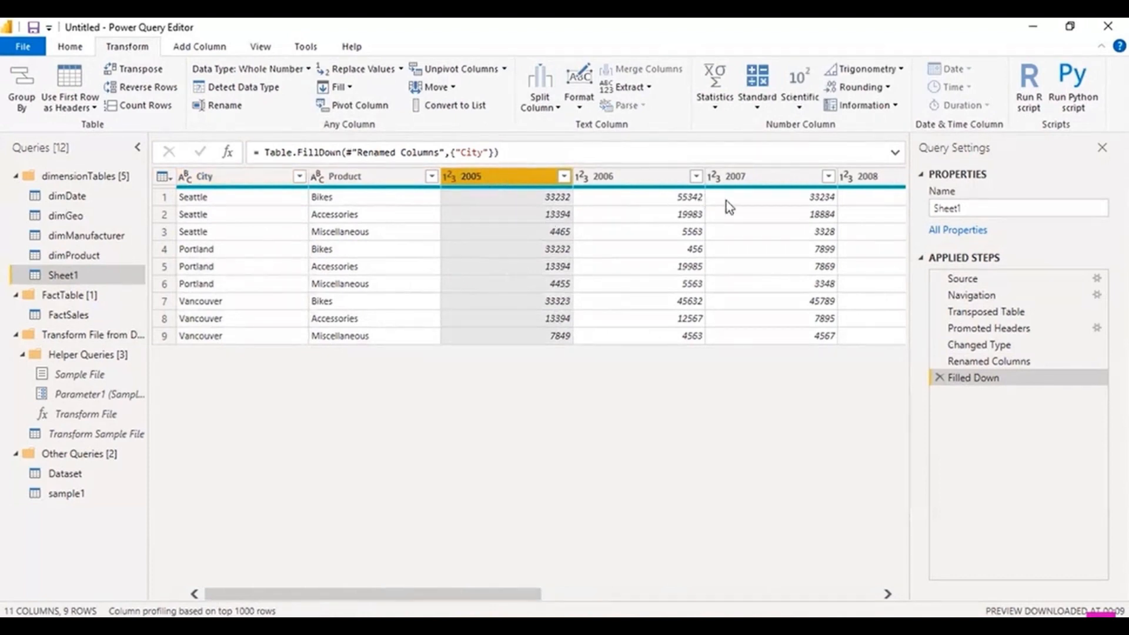
left_click_drag(504, 596, 474, 582)
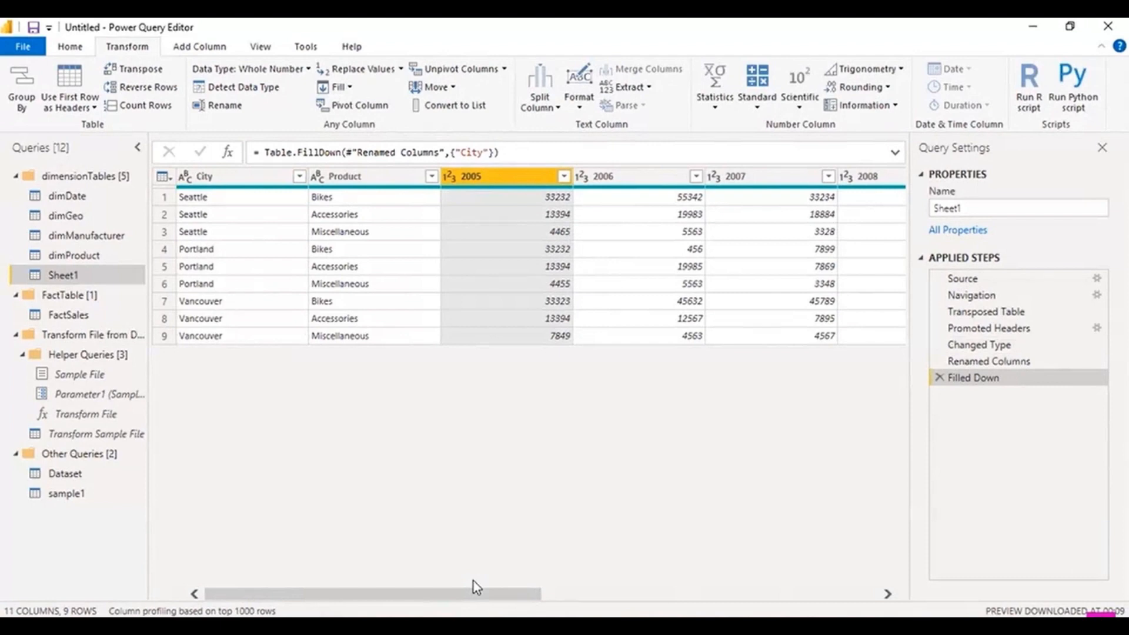
left_click_drag(529, 595, 474, 615)
left_click_drag(482, 598, 820, 596)
left_click(814, 180, "shift")
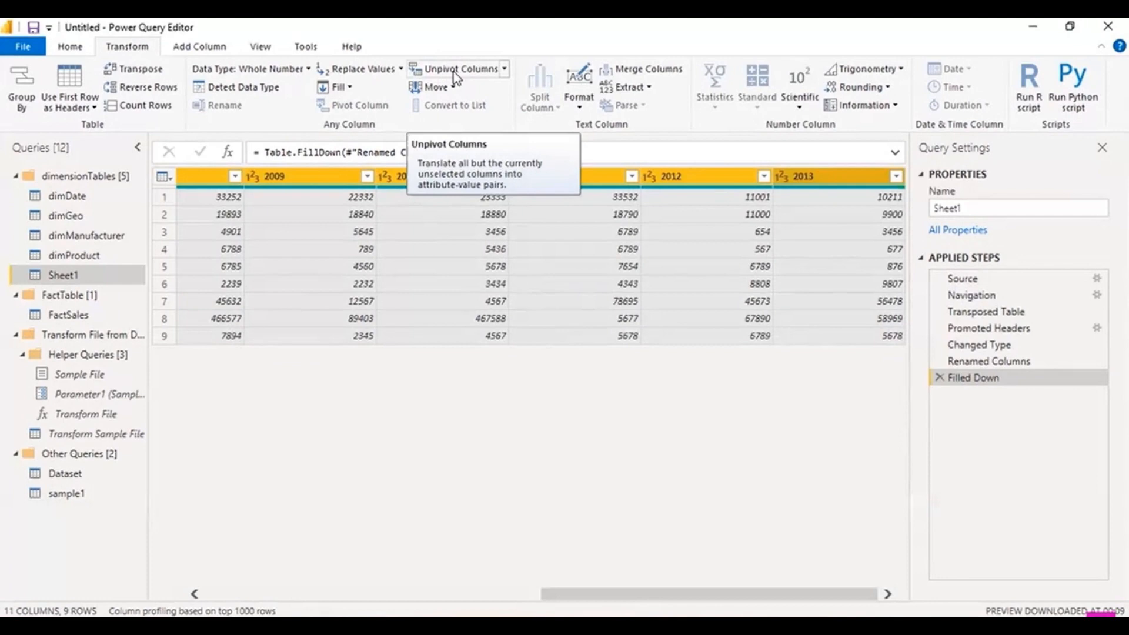
left_click(503, 70)
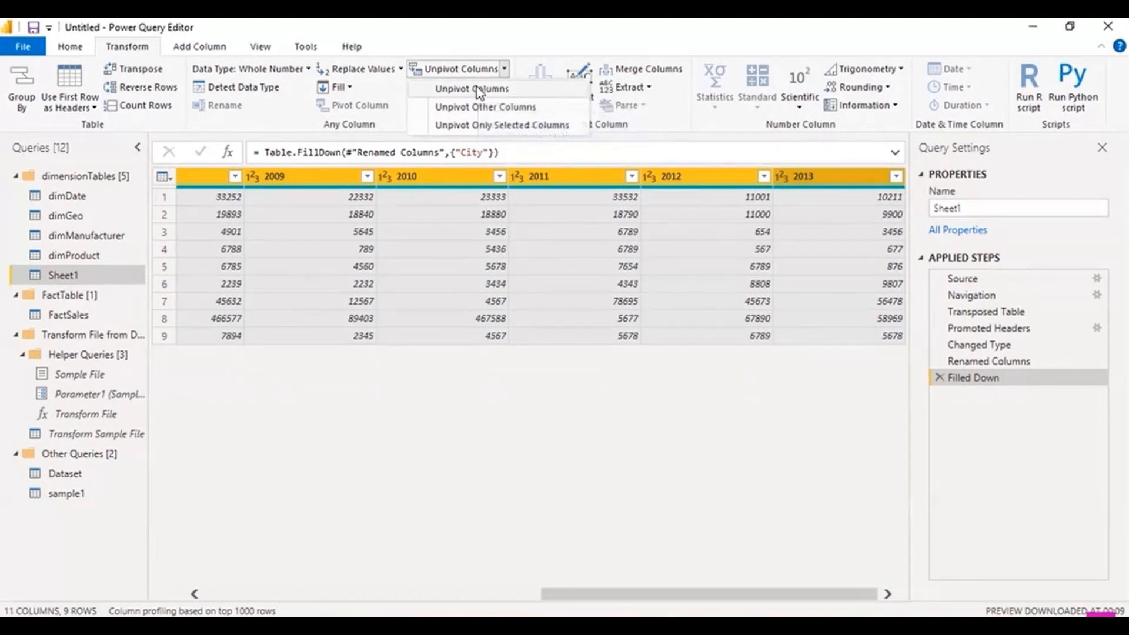
left_click(478, 91)
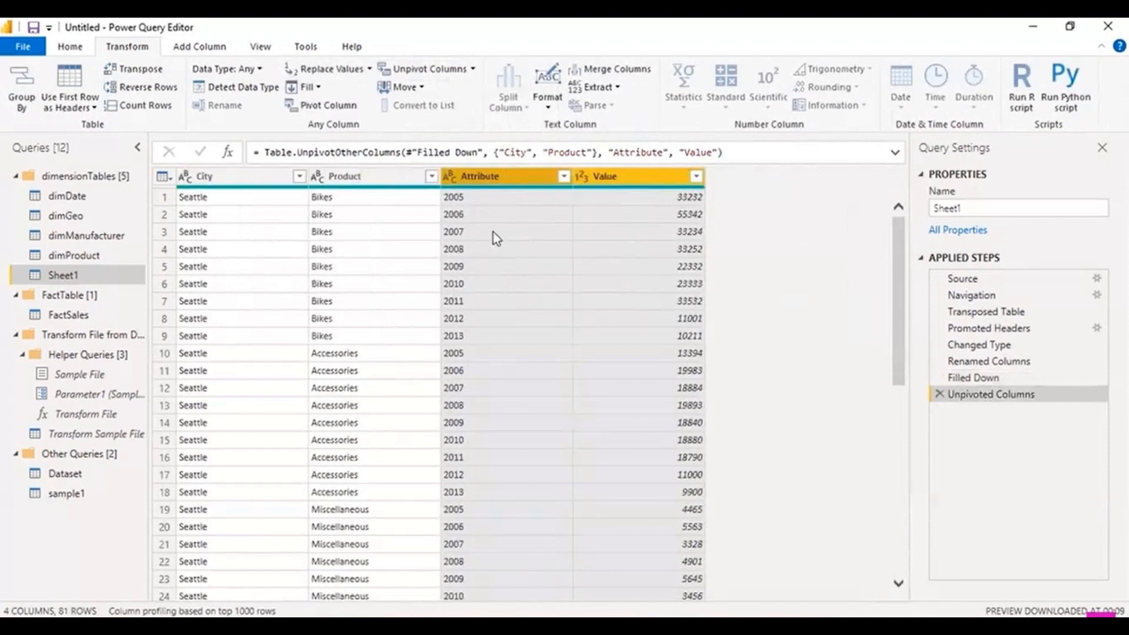
Examine the unpivoted rows of the Sheet1 table from first to last, checking the City, Product, Attribute and Value columns.
scroll(482, 283, "down", 19)
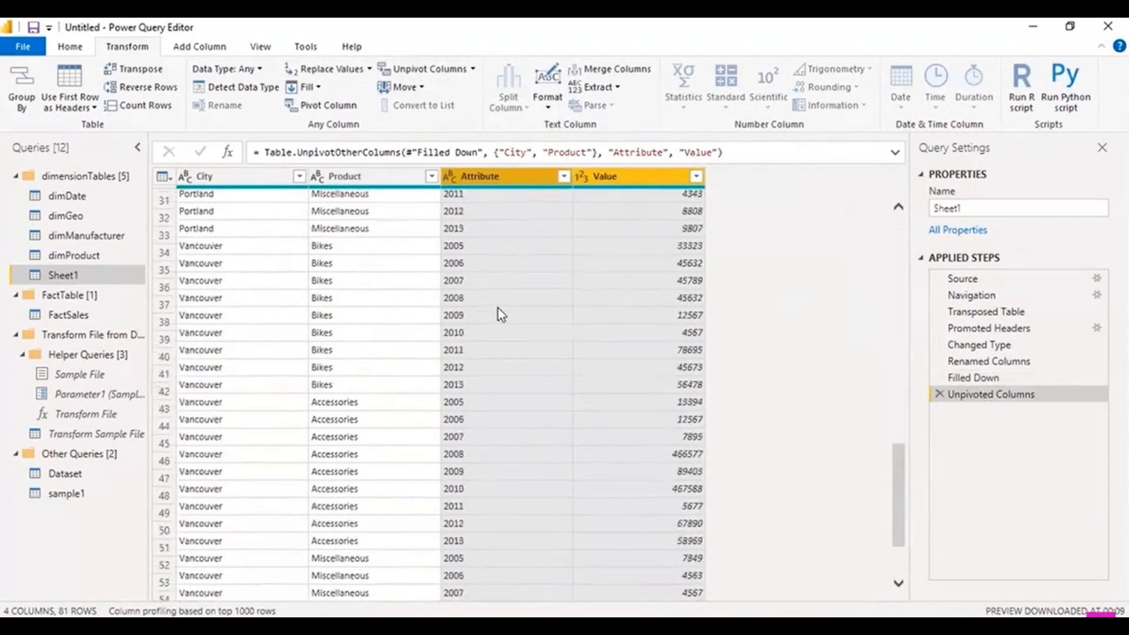
scroll(498, 323, "up", 19)
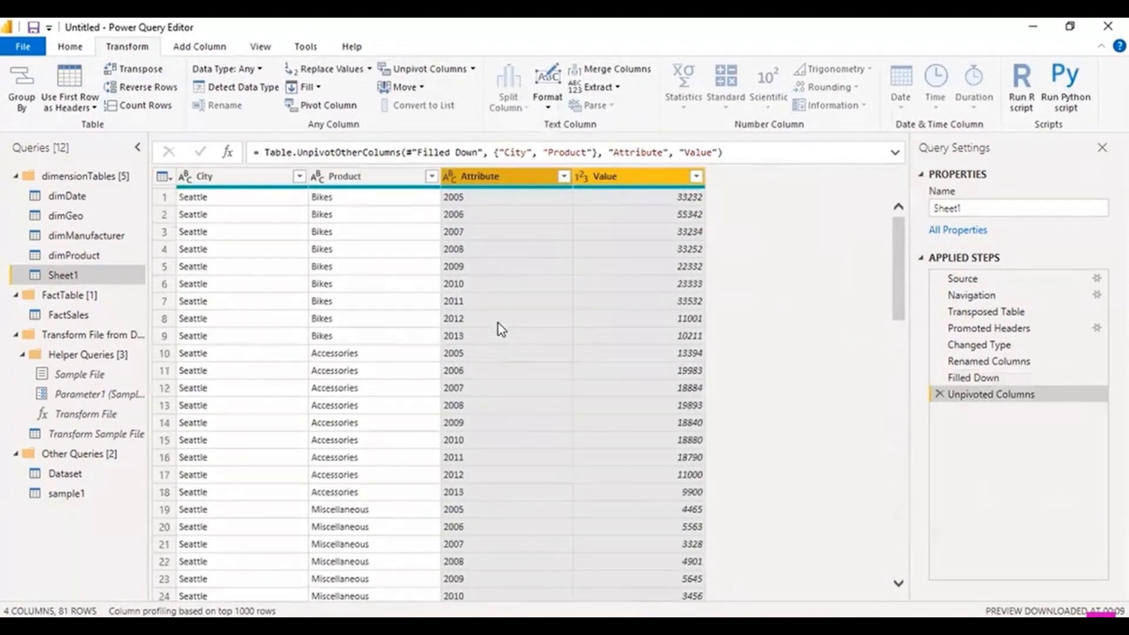
scroll(507, 241, "down", 19)
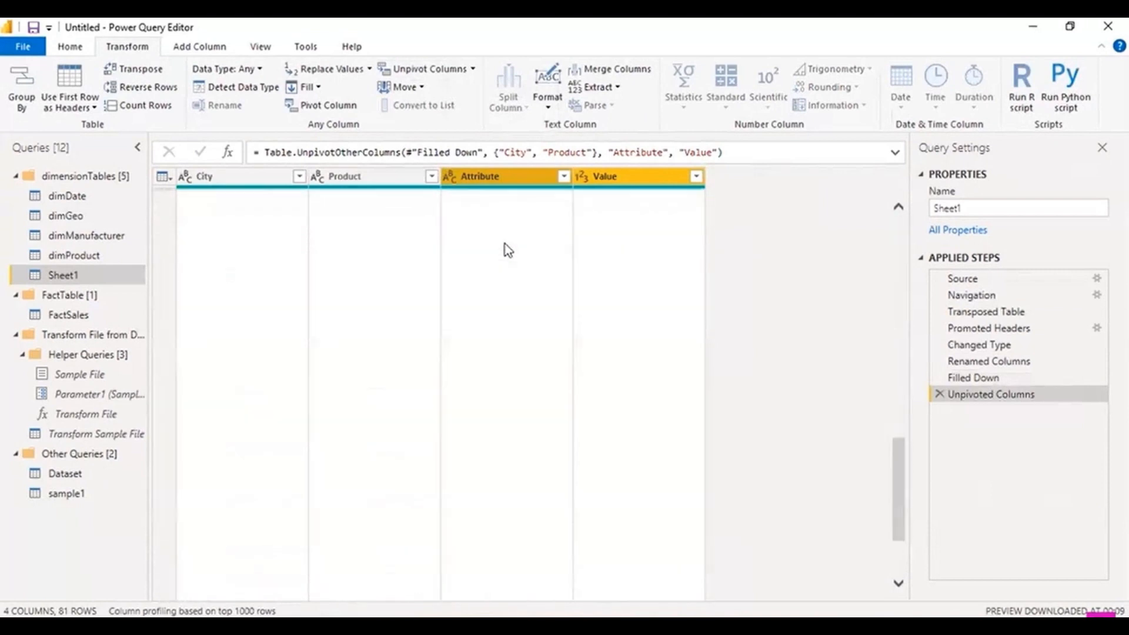
scroll(504, 267, "up", 19)
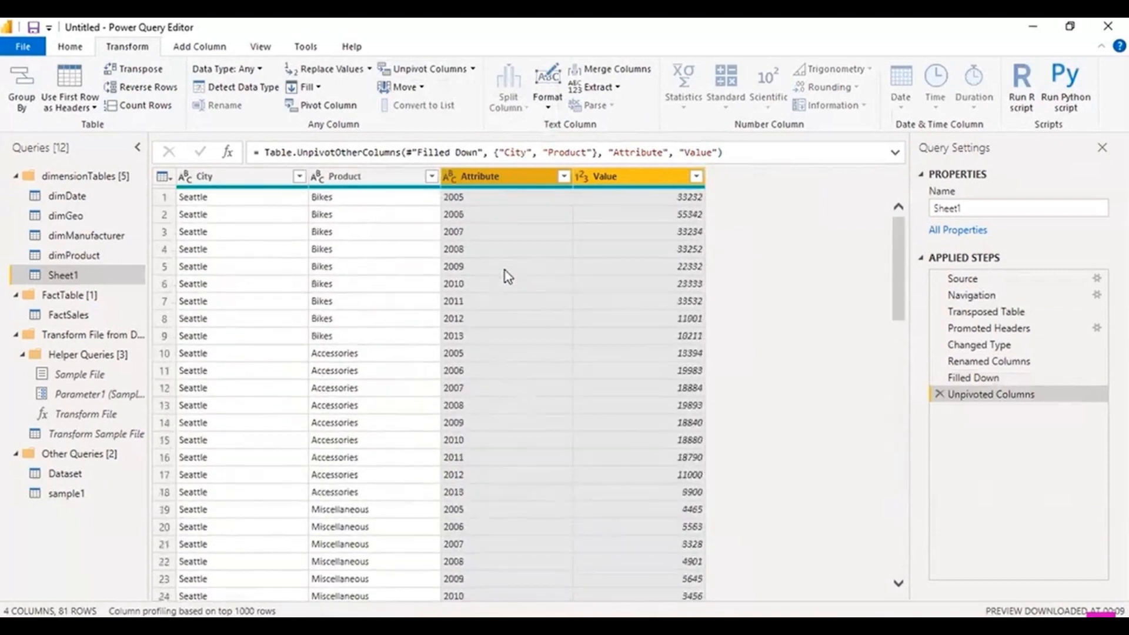
scroll(493, 241, "down", 17)
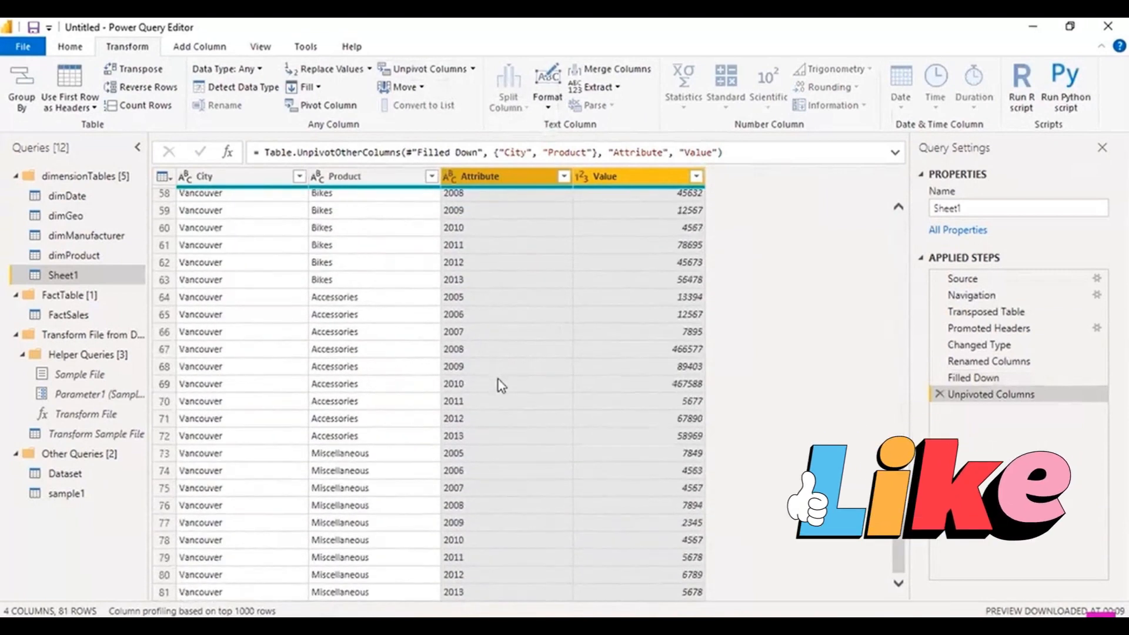
scroll(499, 353, "up", 17)
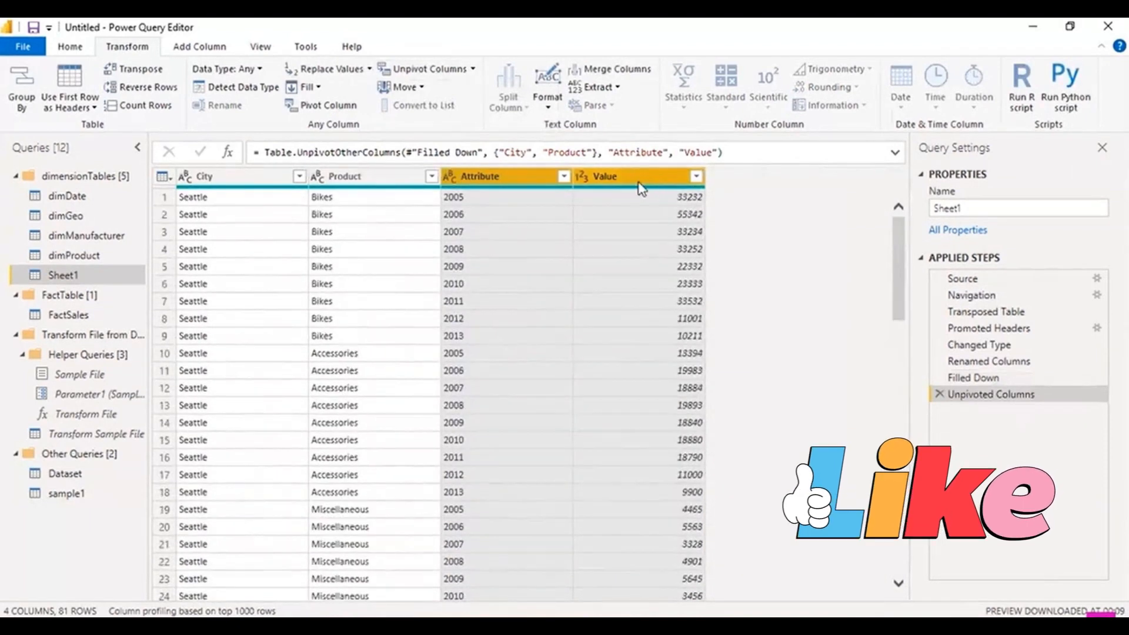
scroll(672, 300, "down", 19)
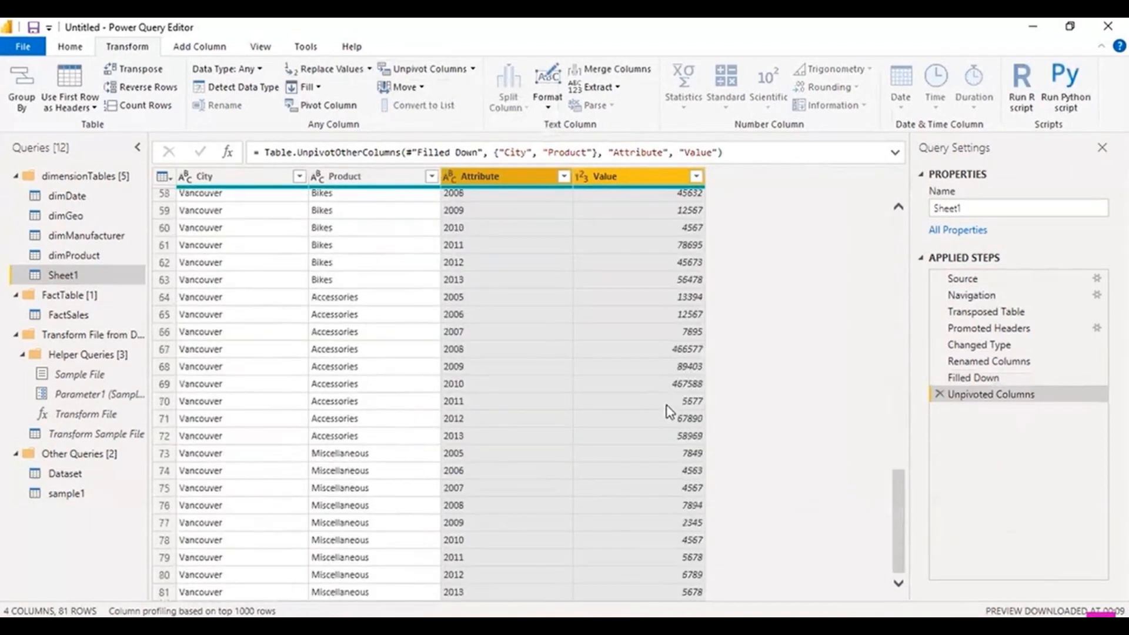
scroll(664, 414, "up", 19)
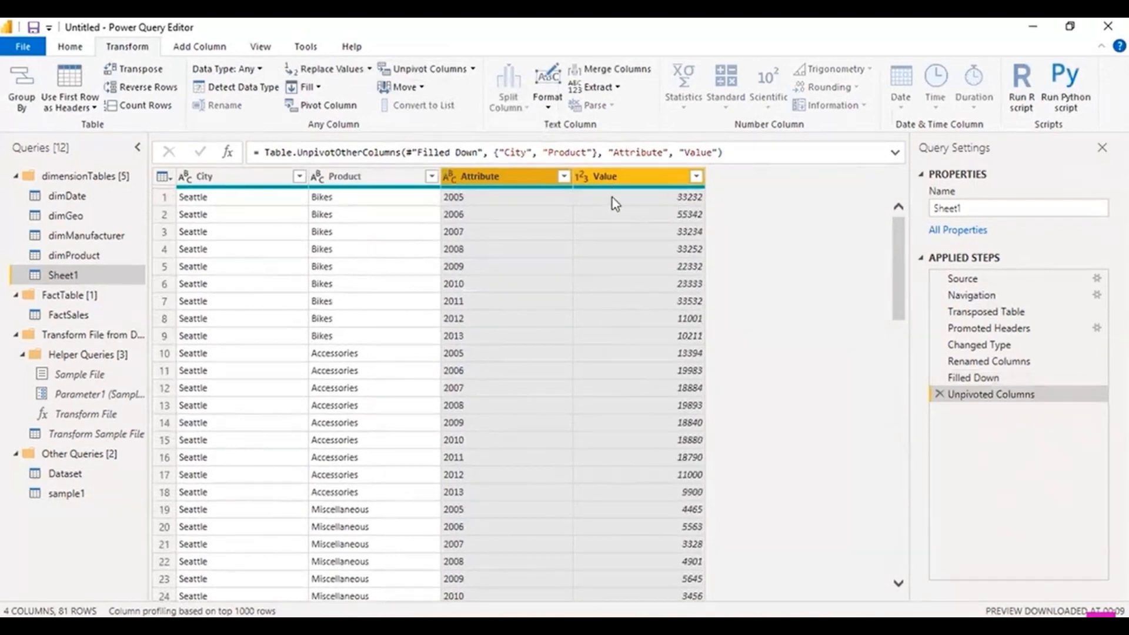
scroll(618, 449, "down", 19)
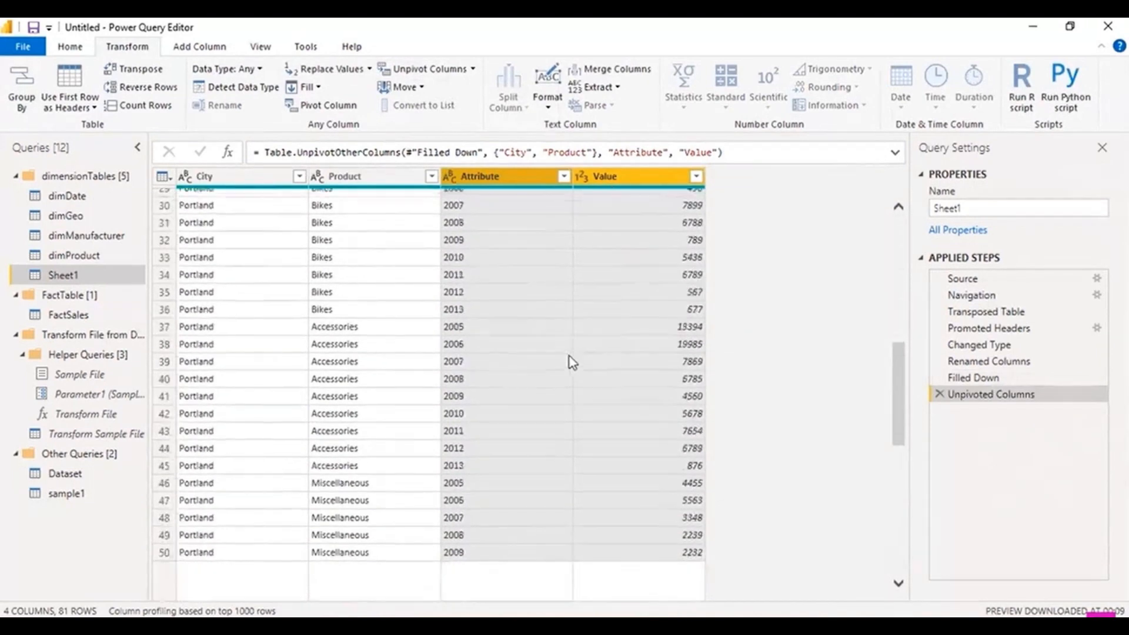
scroll(531, 372, "up", 5)
scroll(531, 372, "up", 17)
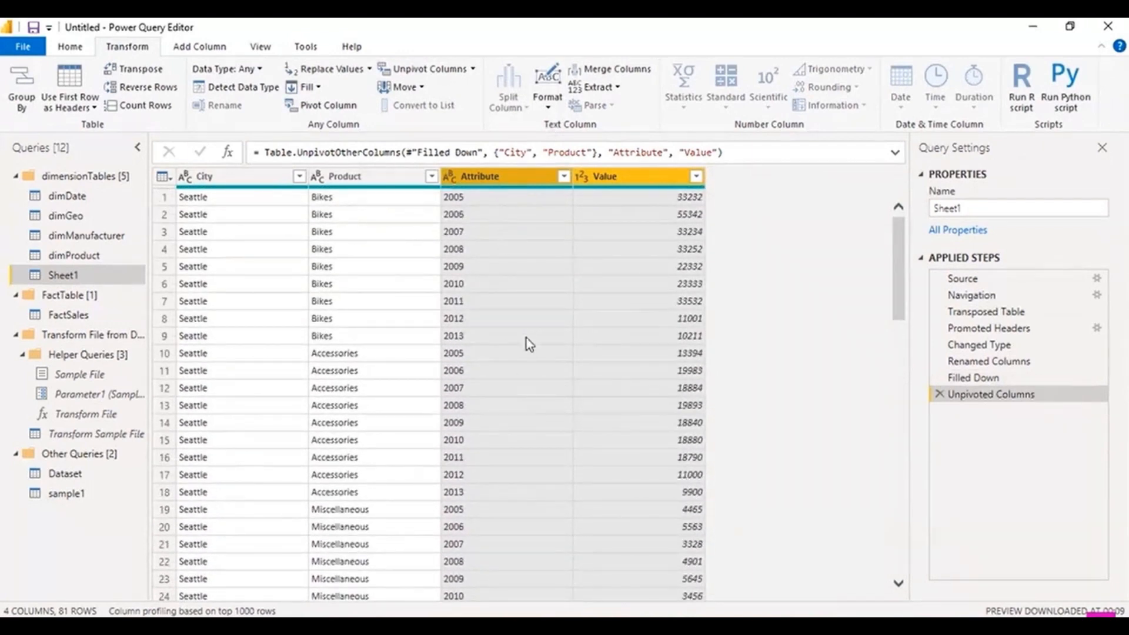
Rename the Attribute column to Year and the Value column to Revenue.
double_click(501, 180)
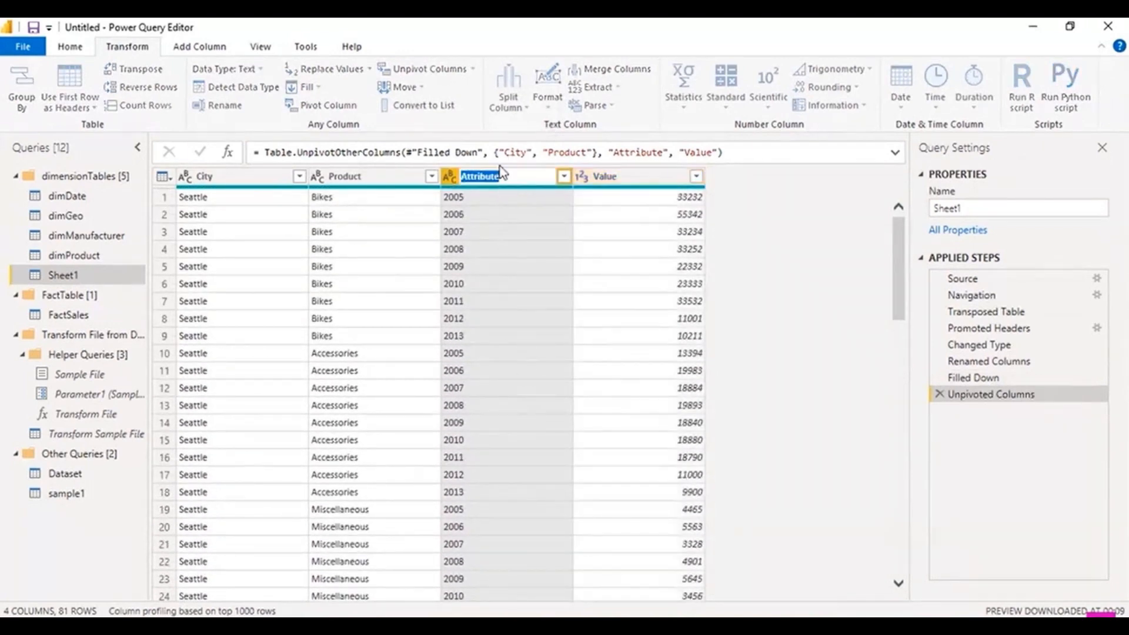
type("YUear")
key("BackSpace")
key("BackSpace")
key("BackSpace")
key("BackSpace")
type("ear")
key("Return")
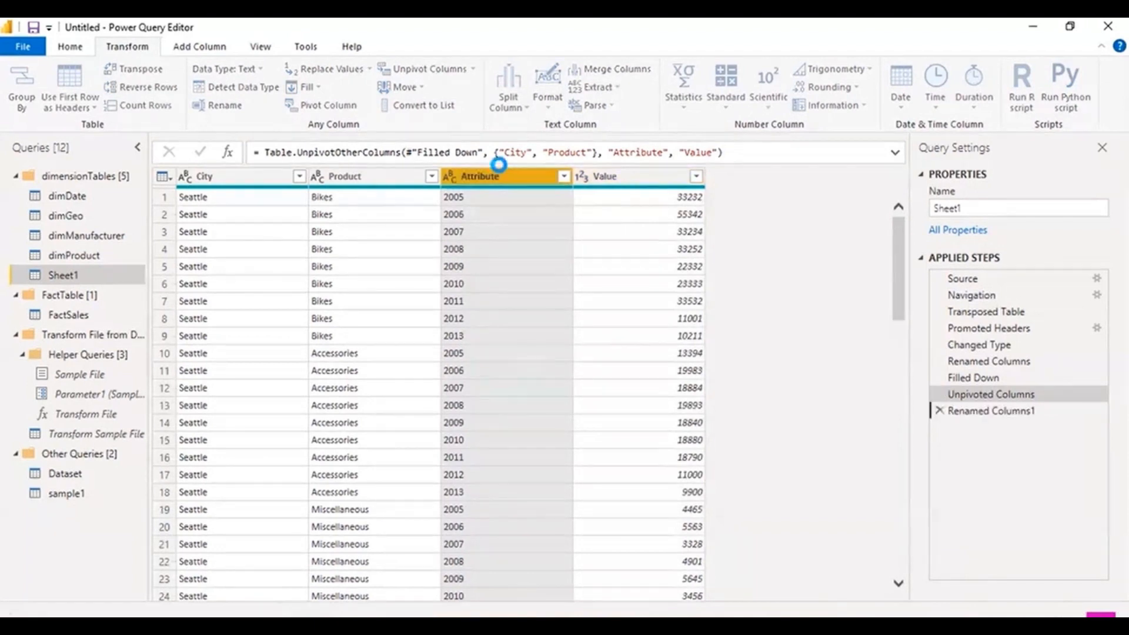
double_click(606, 177)
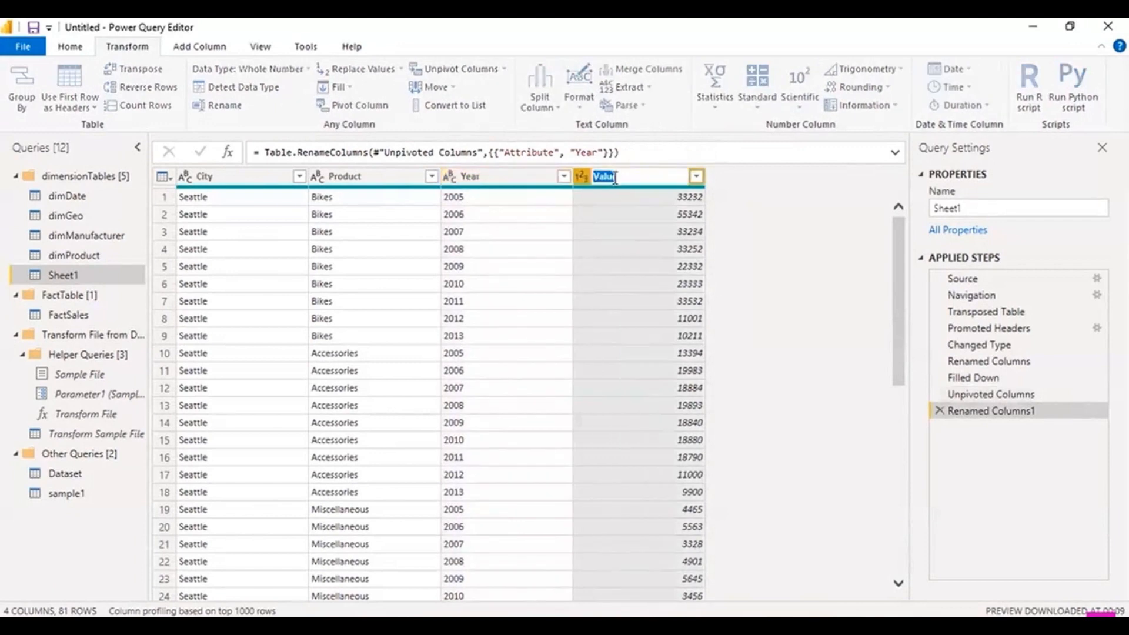
type("Revenue")
key("Return")
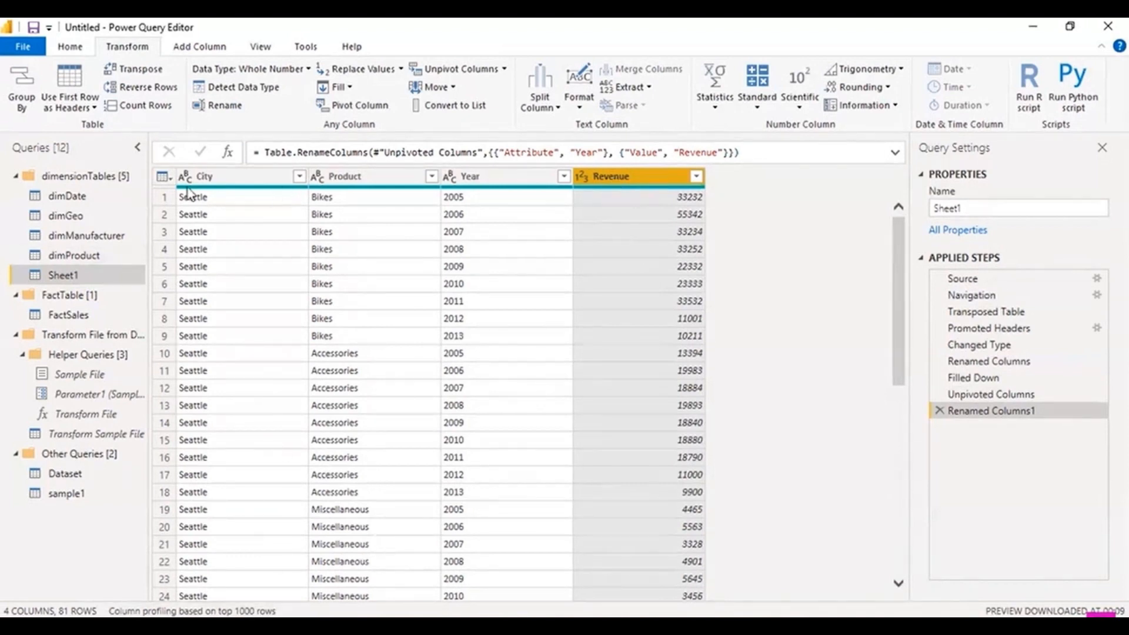
left_click(214, 177)
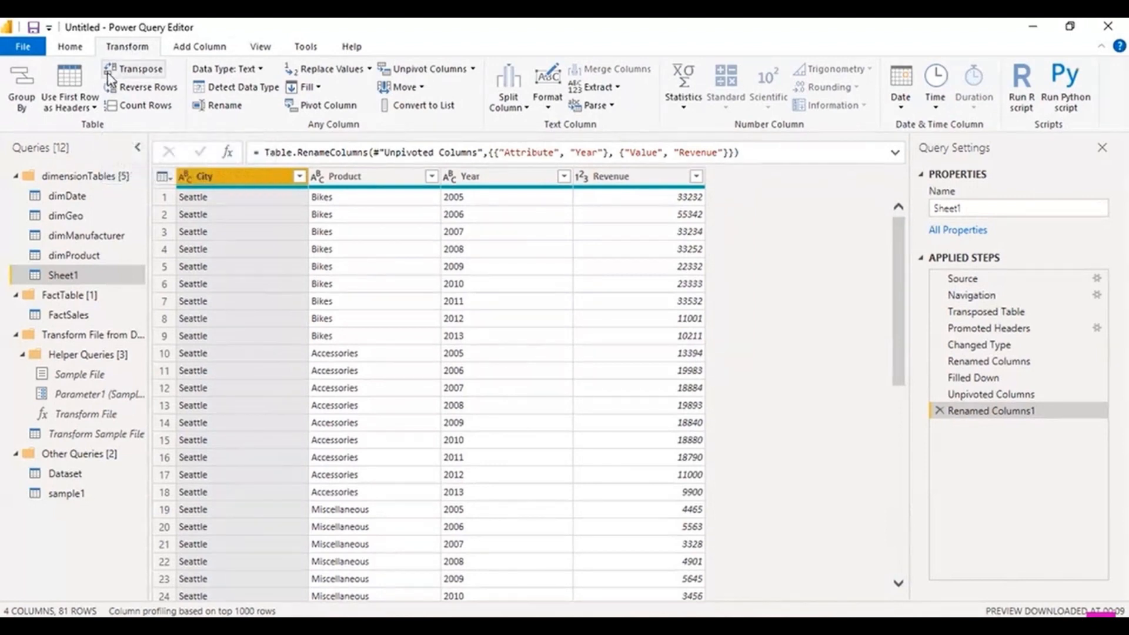
left_click(96, 108)
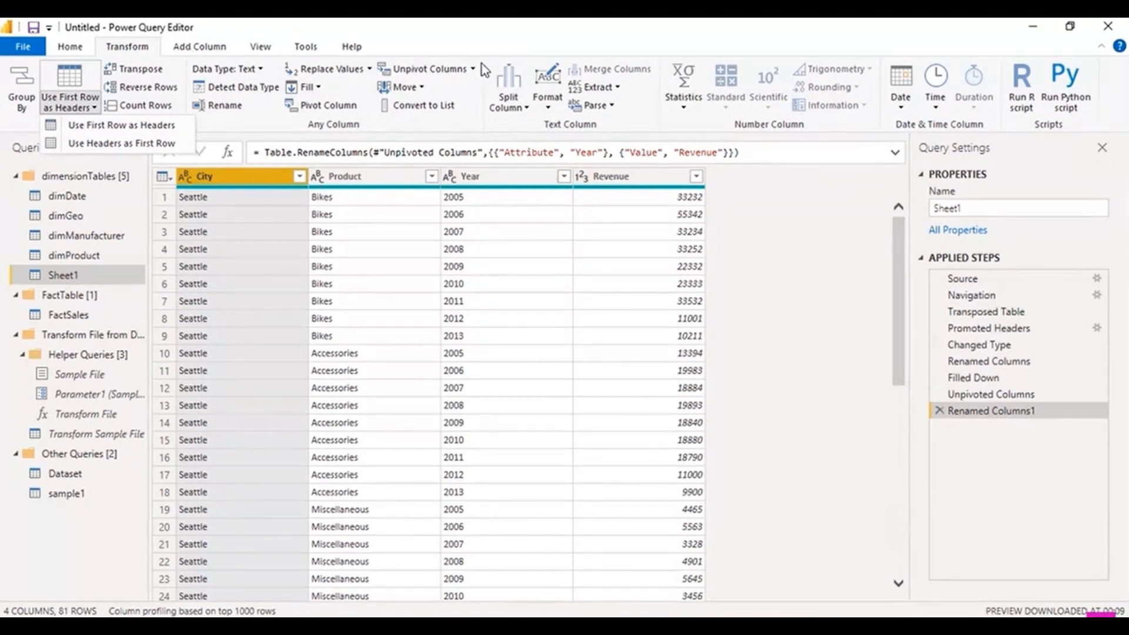
left_click(488, 171)
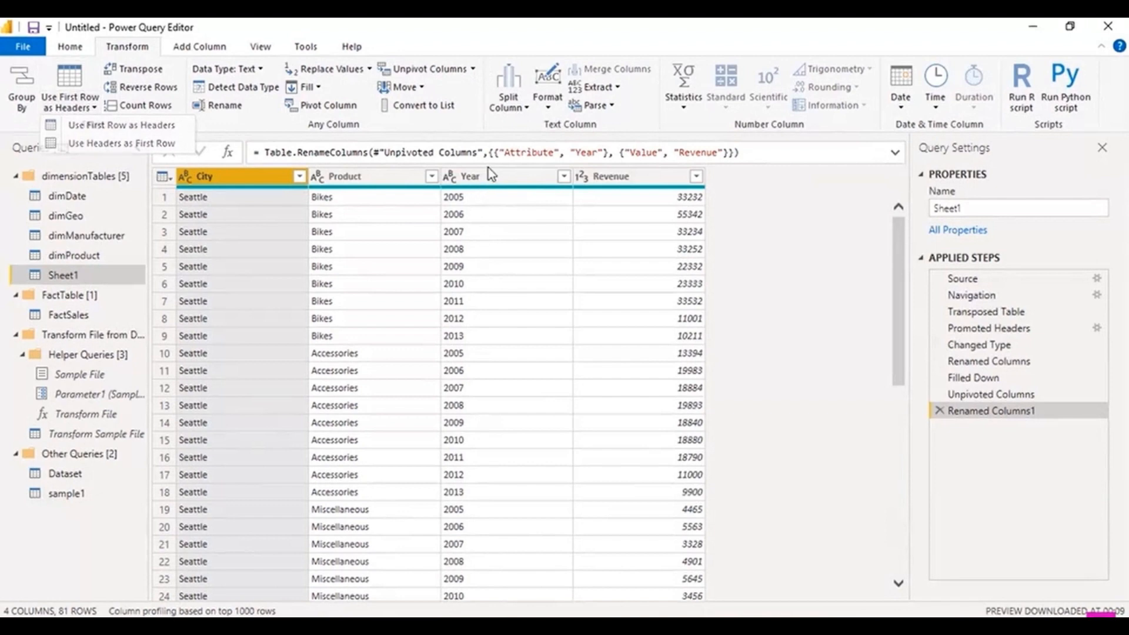
left_click(488, 177)
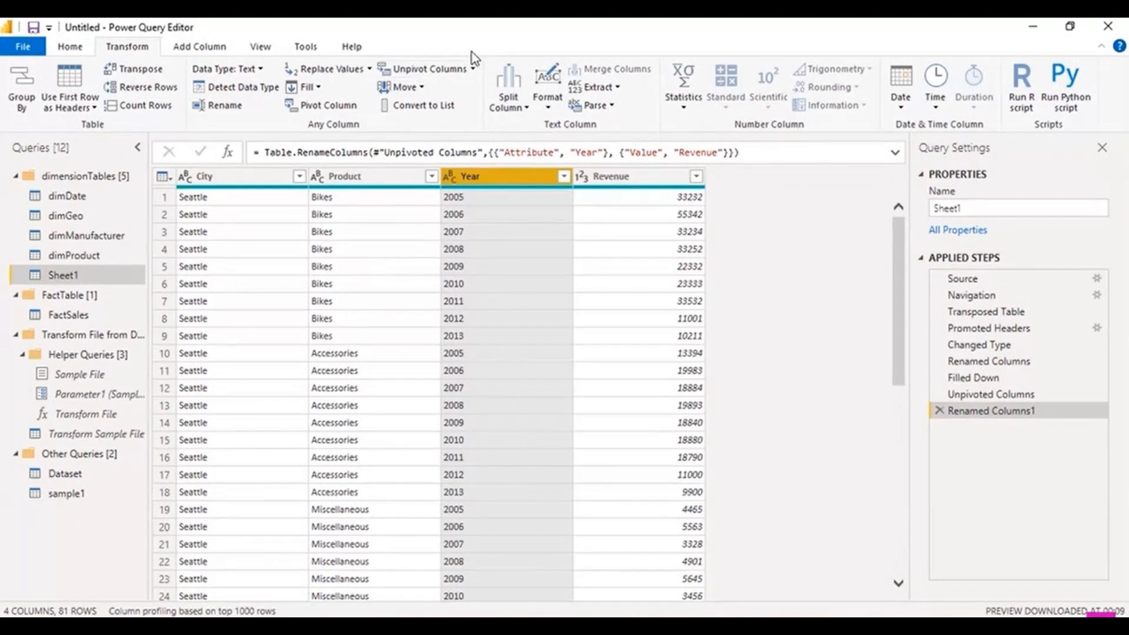
left_click(638, 186)
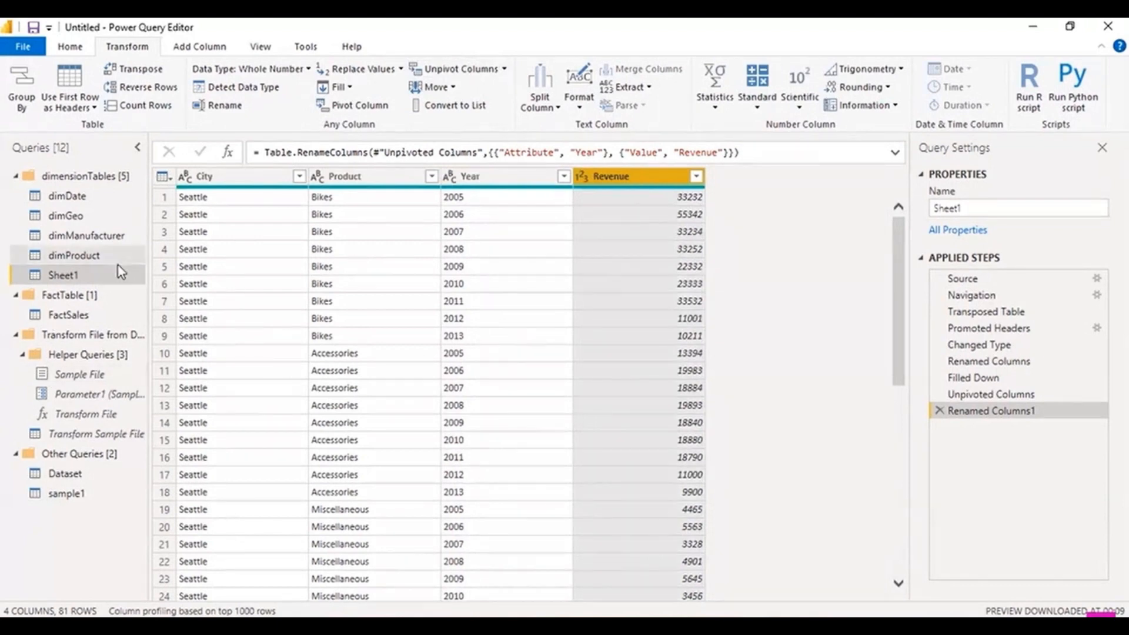
Rename the Sheet1 query as Sales_Fact.
left_click(83, 278)
double_click(83, 279)
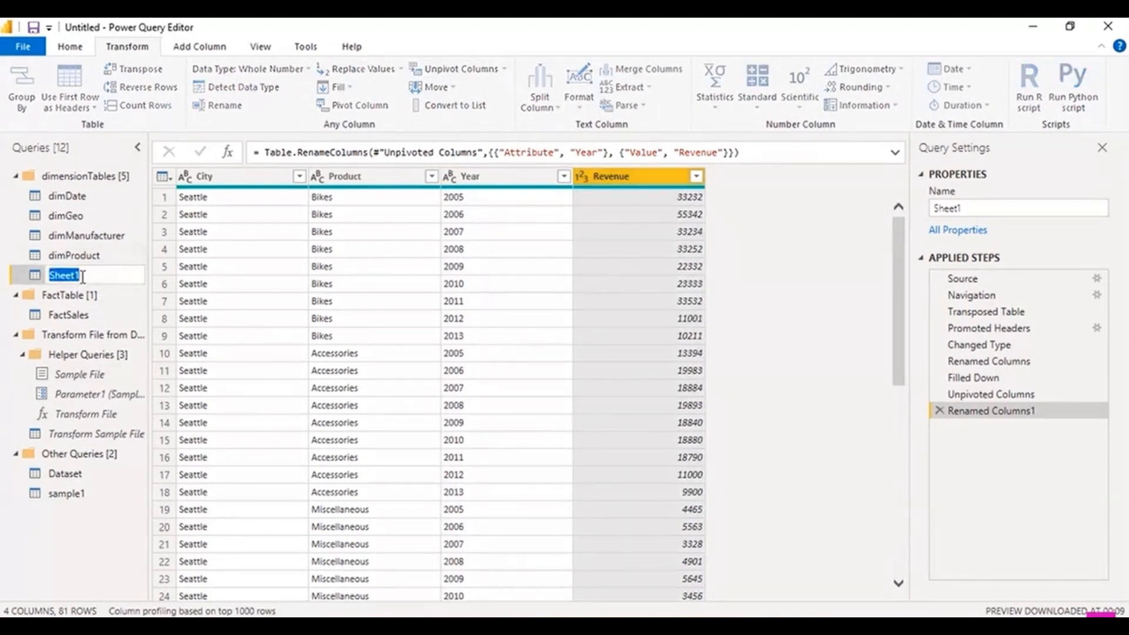
type("Sale")
key("BackSpace")
key("BackSpace")
key("BackSpace")
key("BackSpace")
type("Sales Fact")
key("BackSpace")
key("BackSpace")
key("BackSpace")
key("BackSpace")
key("BackSpace")
type("_Fact")
key("Return")
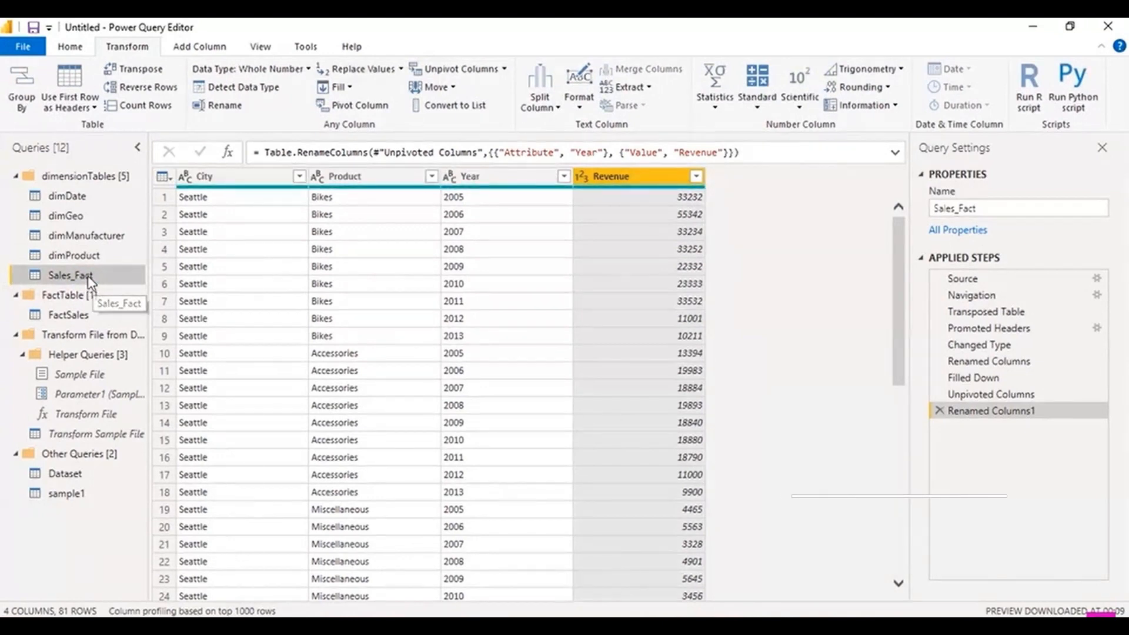
Move the Sales_Fact query from the dimensionTables group to the FactTable group.
right_click(89, 279)
mouse_move(165, 463)
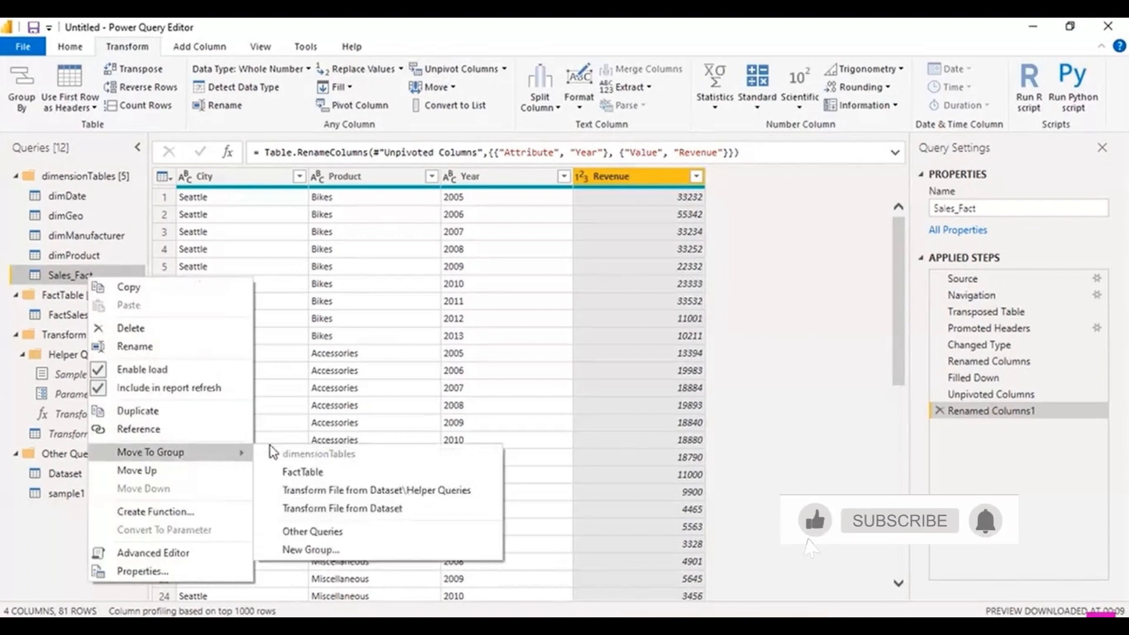
left_click(311, 476)
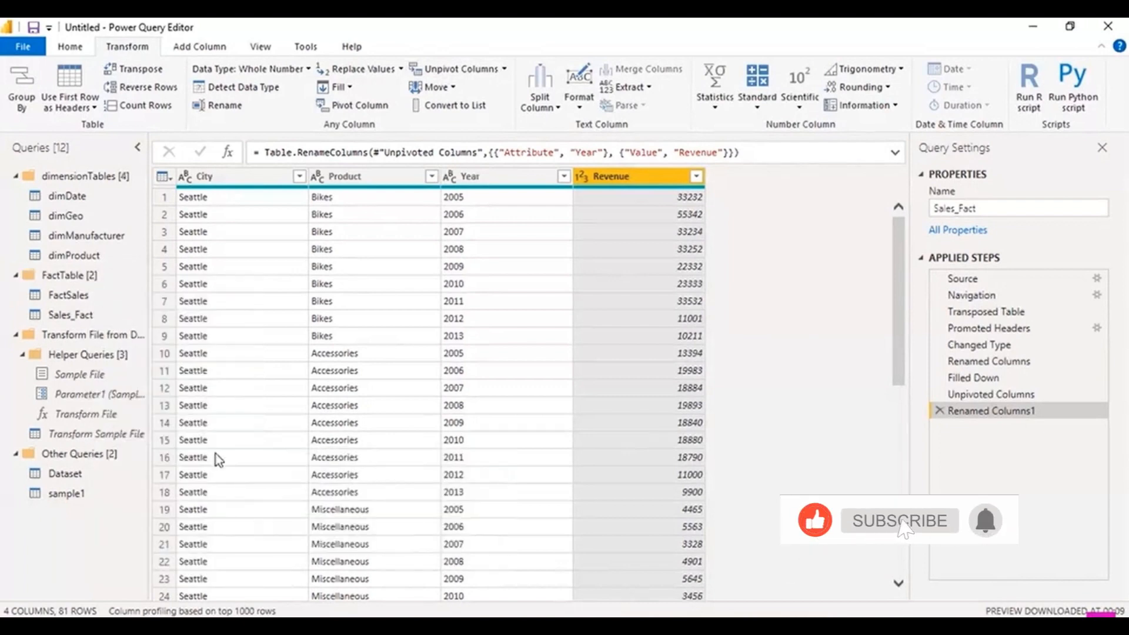
Replace the value USA with US throughout the Country column of the FactSales query.
left_click(83, 298)
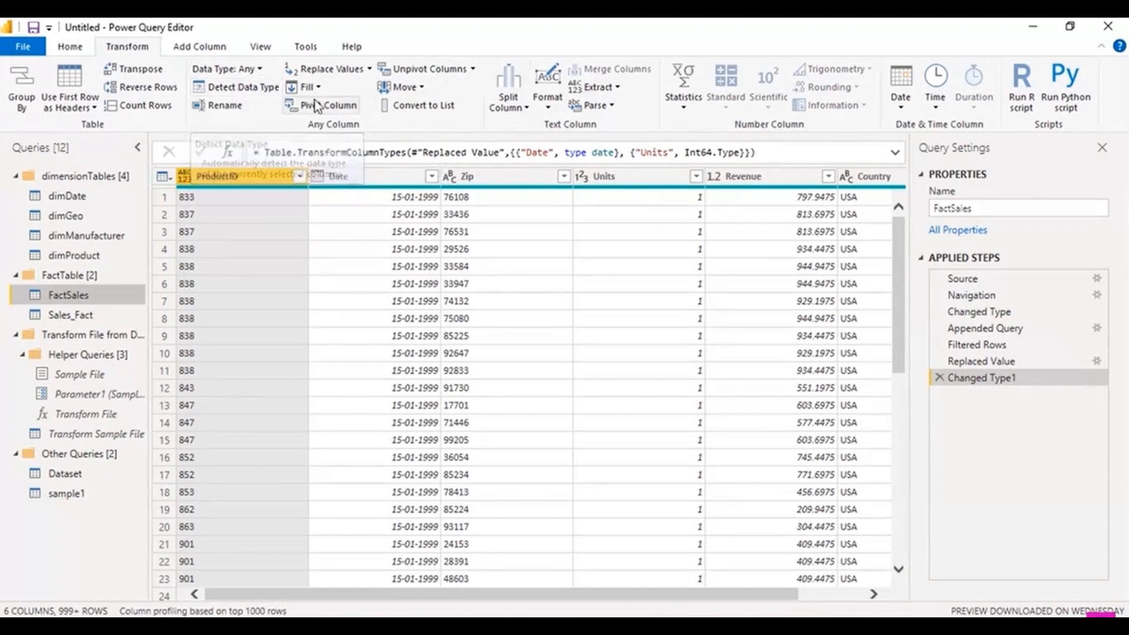
left_click(370, 69)
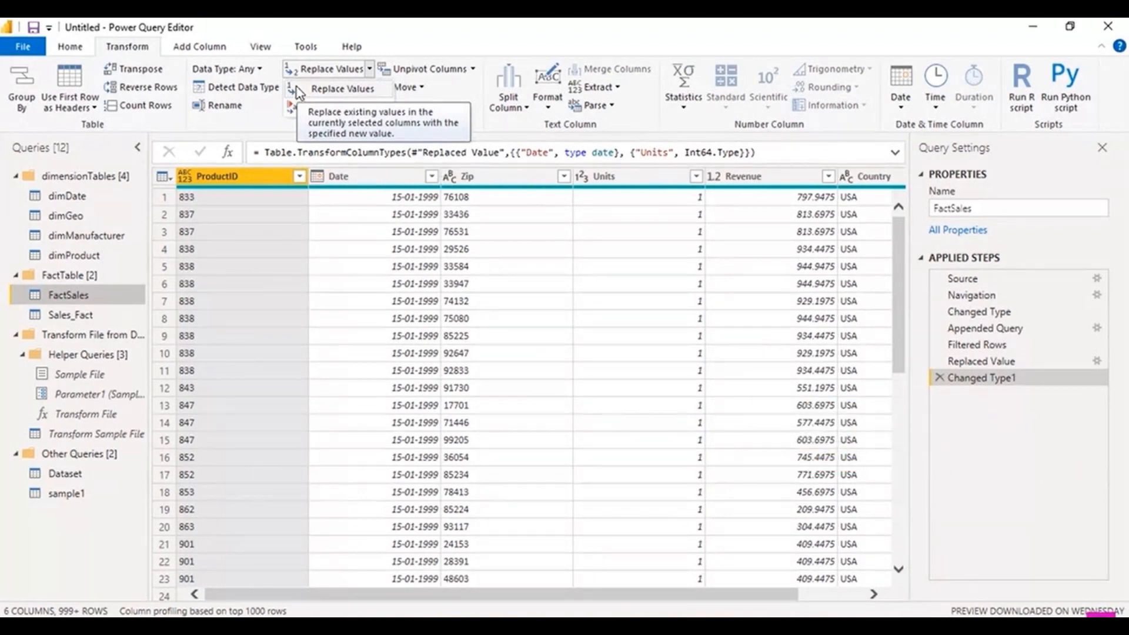
left_click(638, 601)
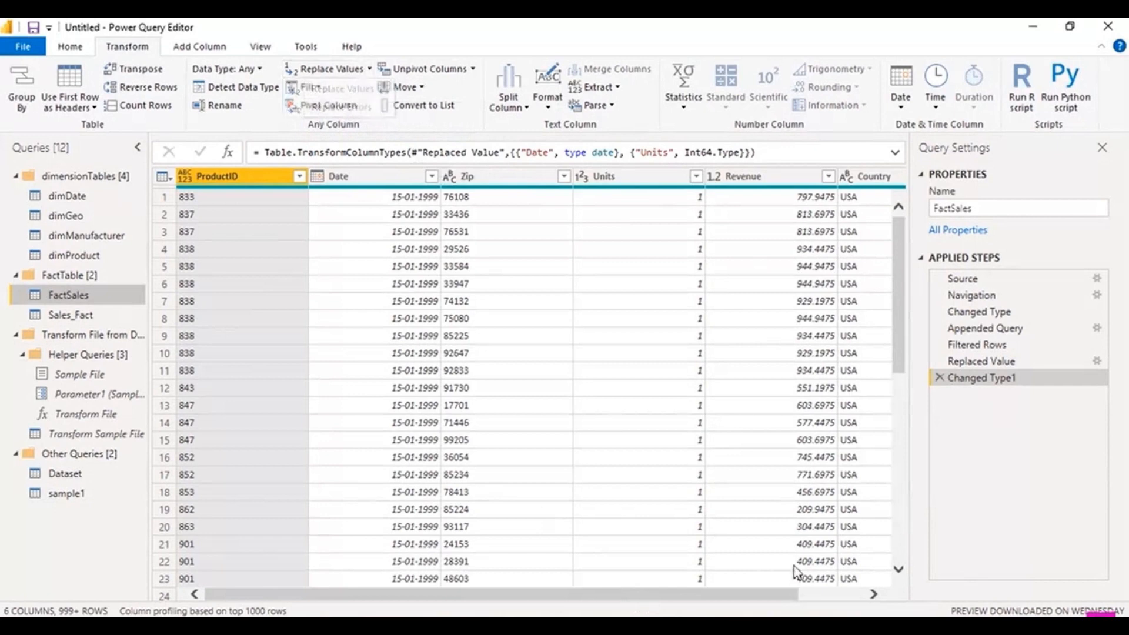
left_click(860, 178)
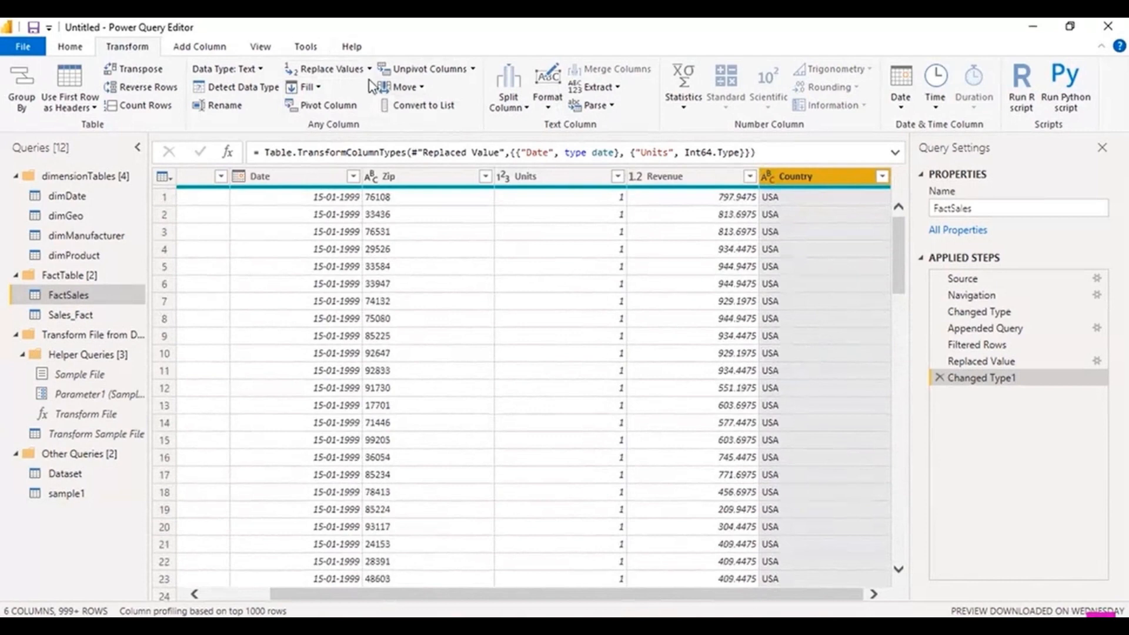
left_click(370, 69)
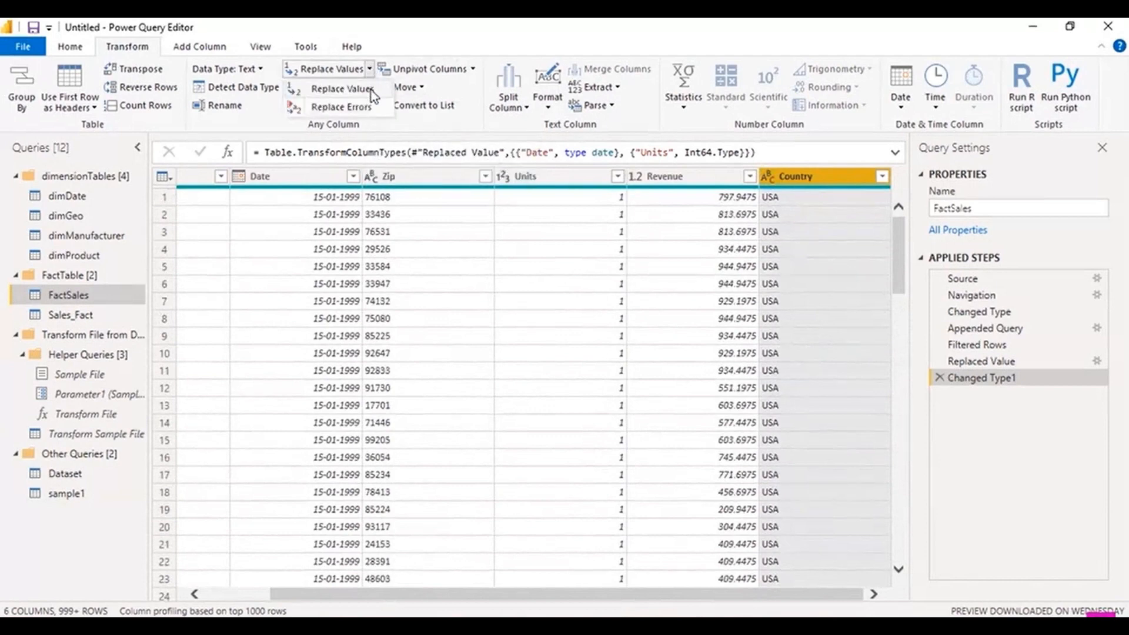
left_click(347, 89)
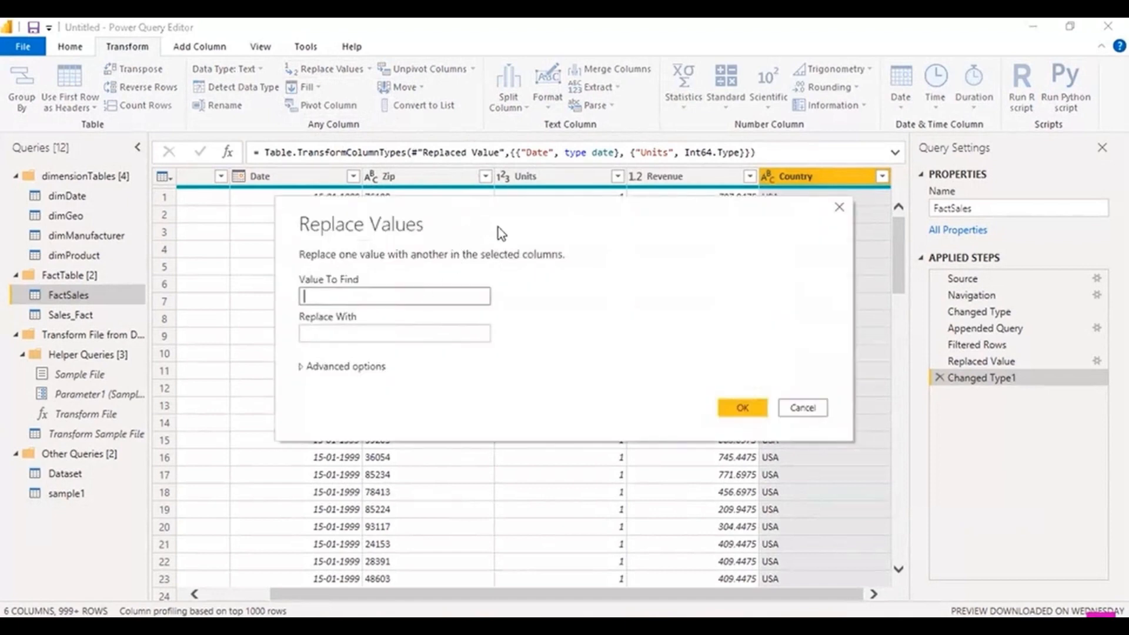
left_click_drag(512, 225, 597, 279)
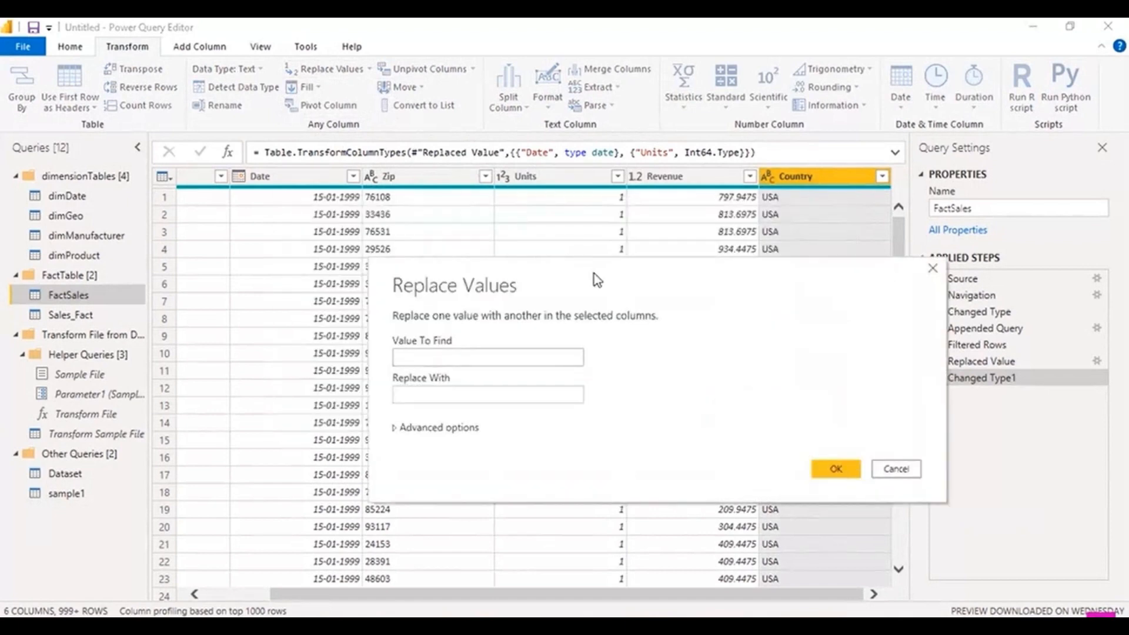
left_click(541, 355)
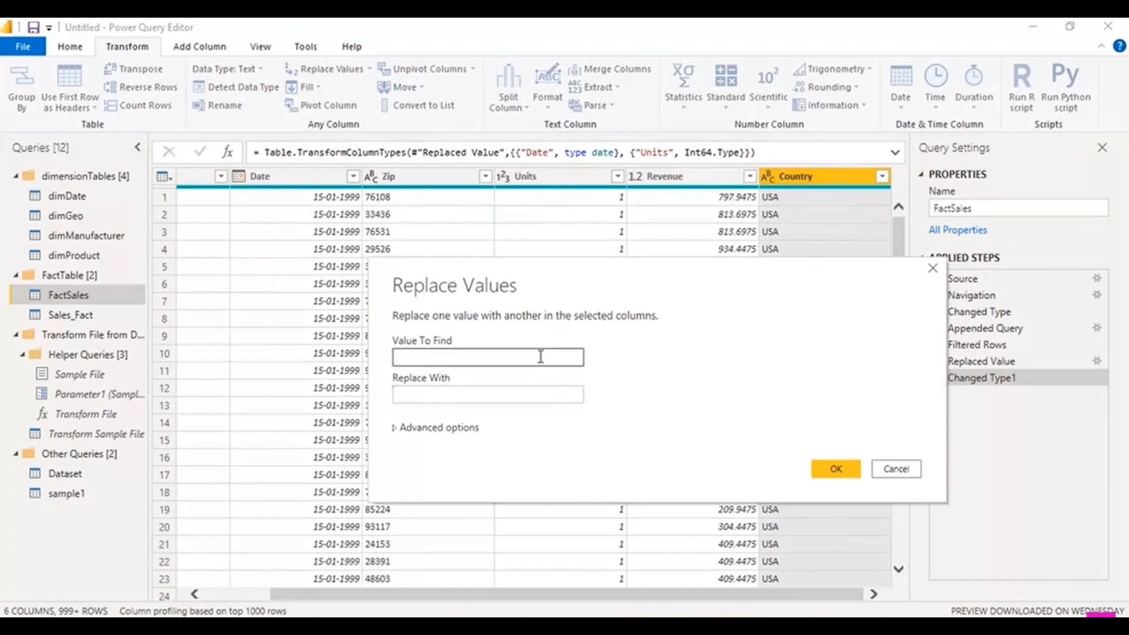
type("USA")
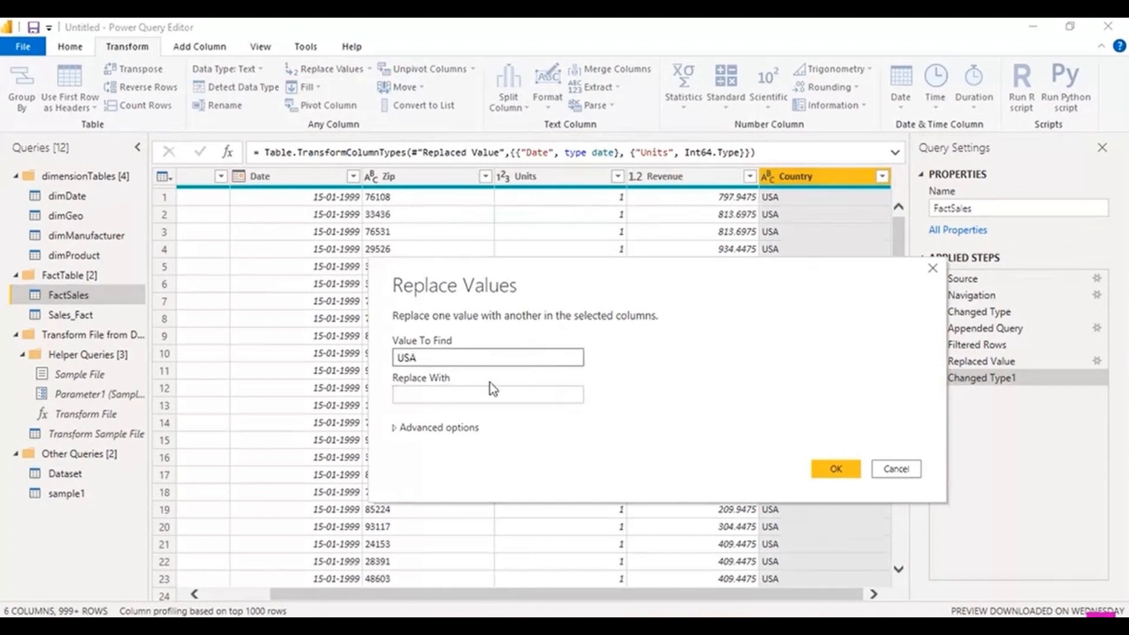
left_click(450, 395)
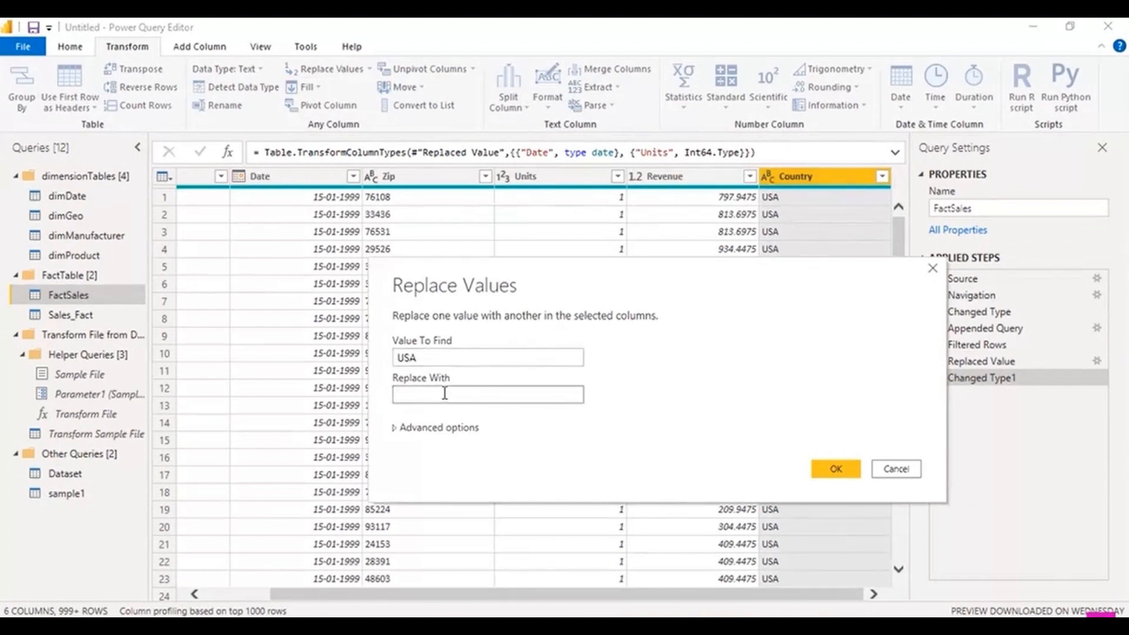
type("US")
left_click(395, 429)
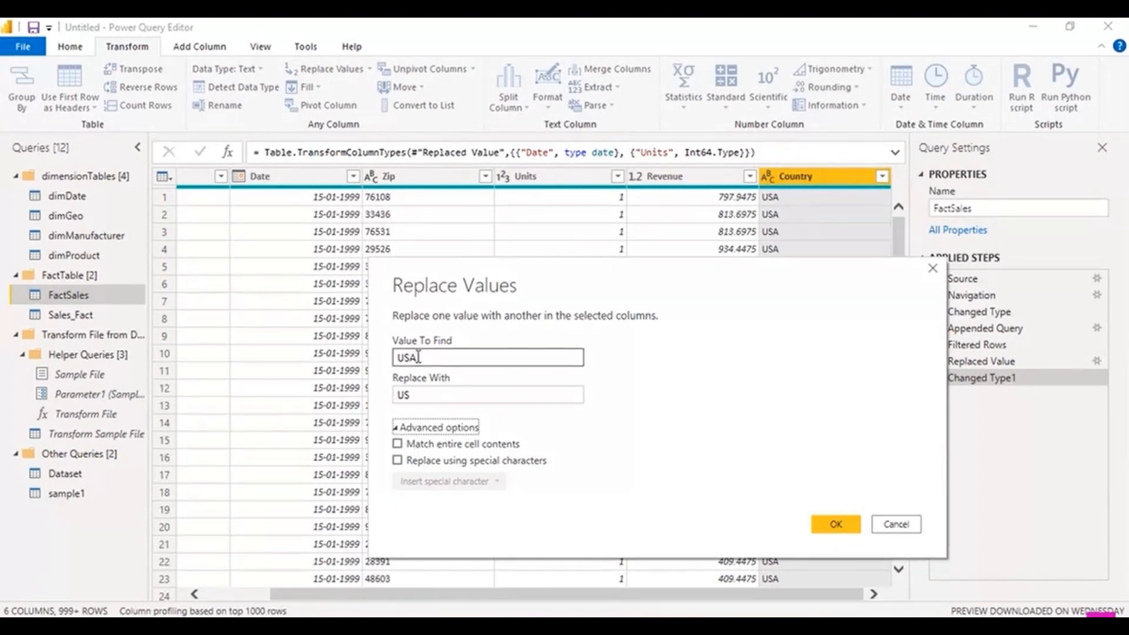
left_click_drag(743, 282, 498, 257)
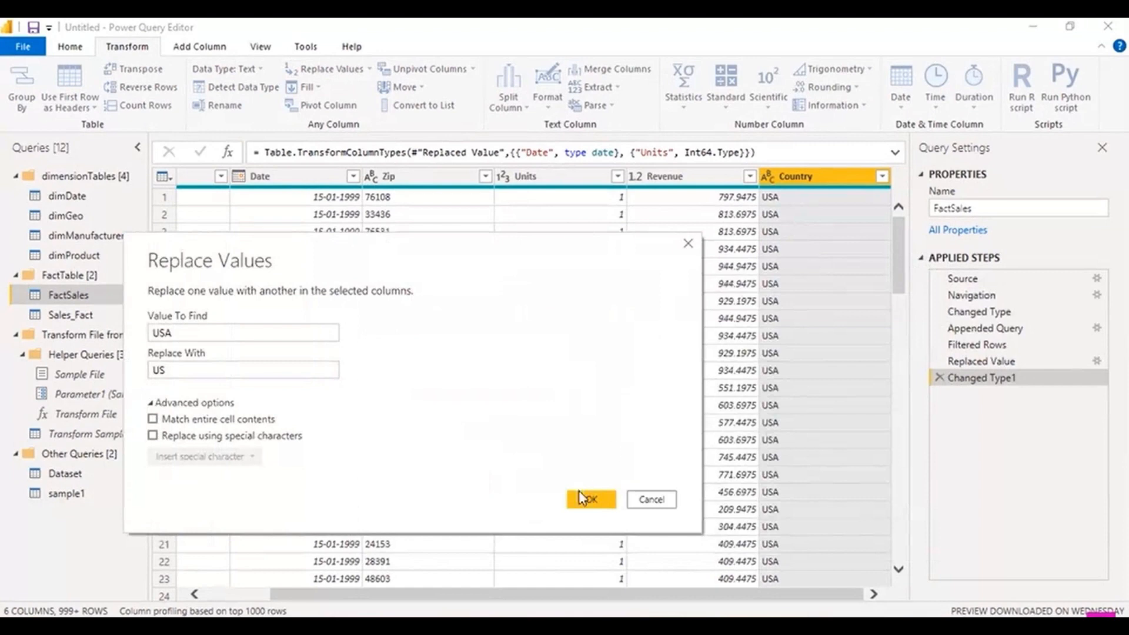
left_click(592, 501)
scroll(796, 219, "down", 20)
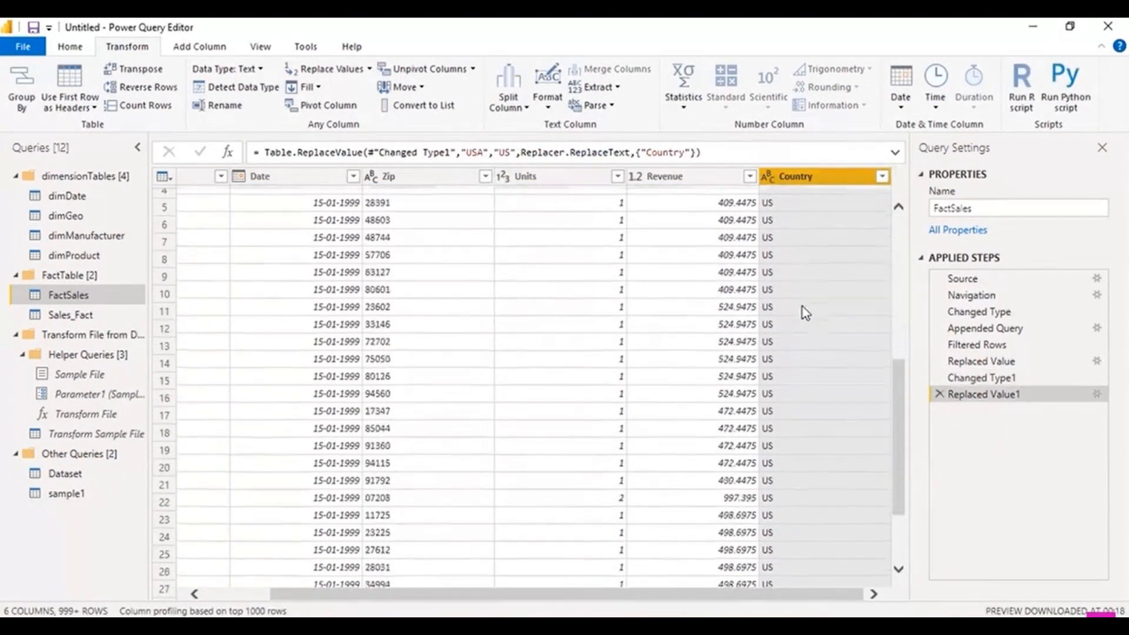
scroll(799, 354, "up", 20)
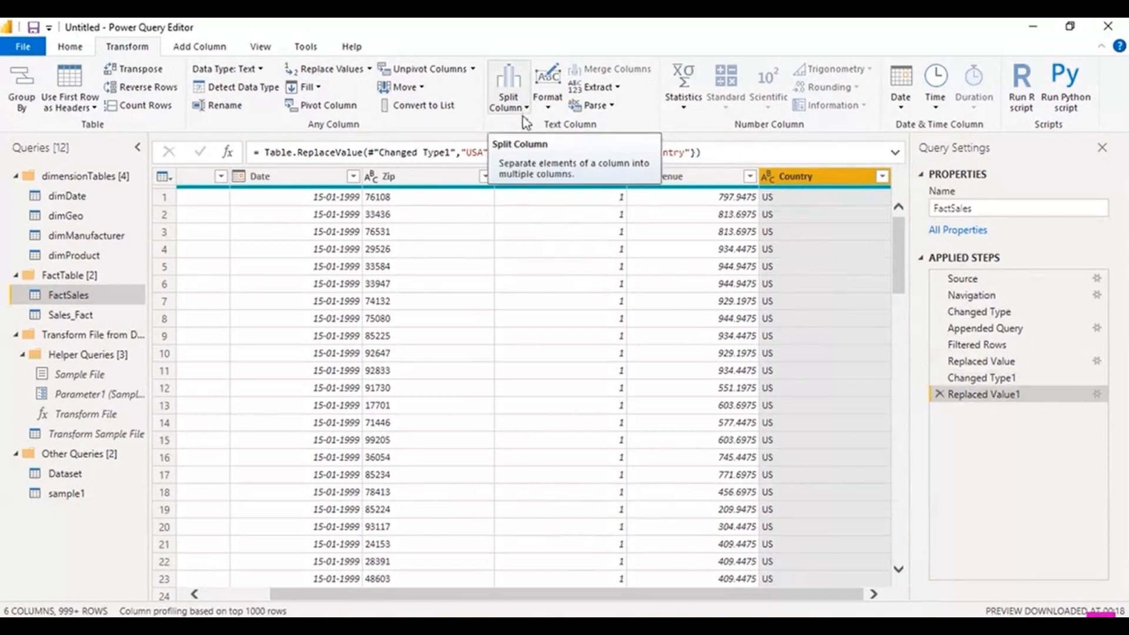
left_click(240, 595)
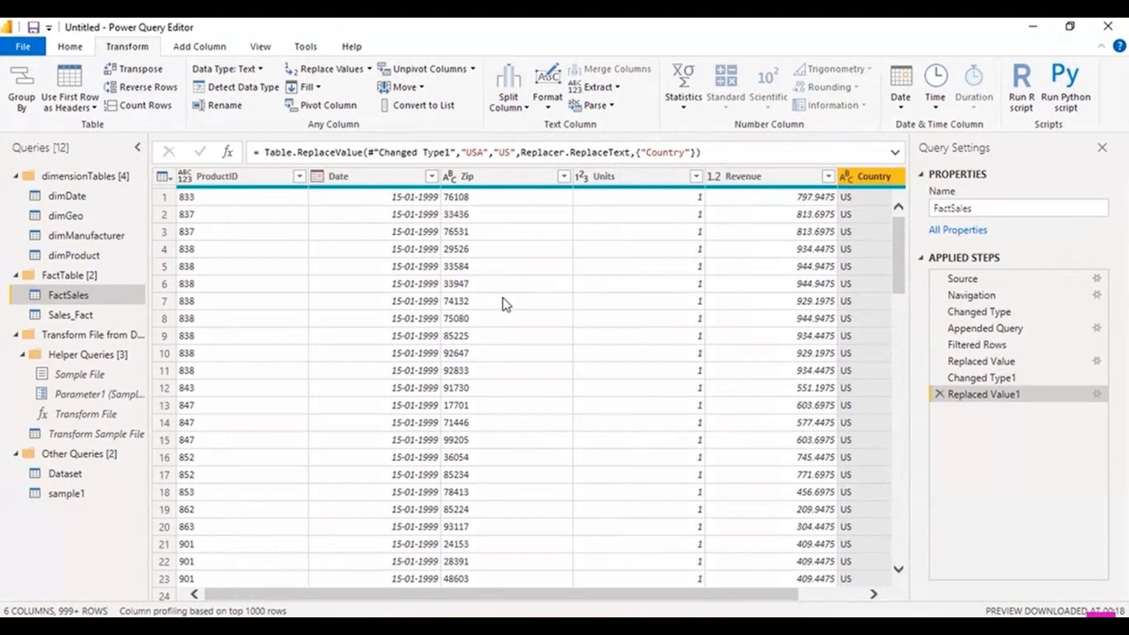
Review the options for applying the query changes and look through the dimDate and Sales_Fact tables.
left_click(69, 46)
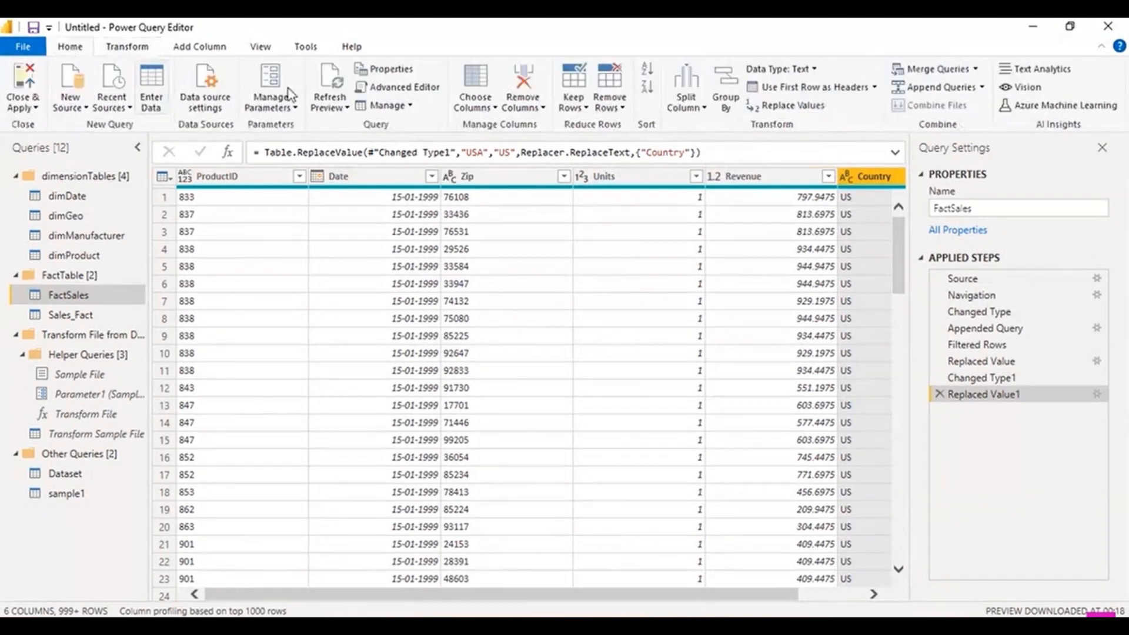
left_click(36, 108)
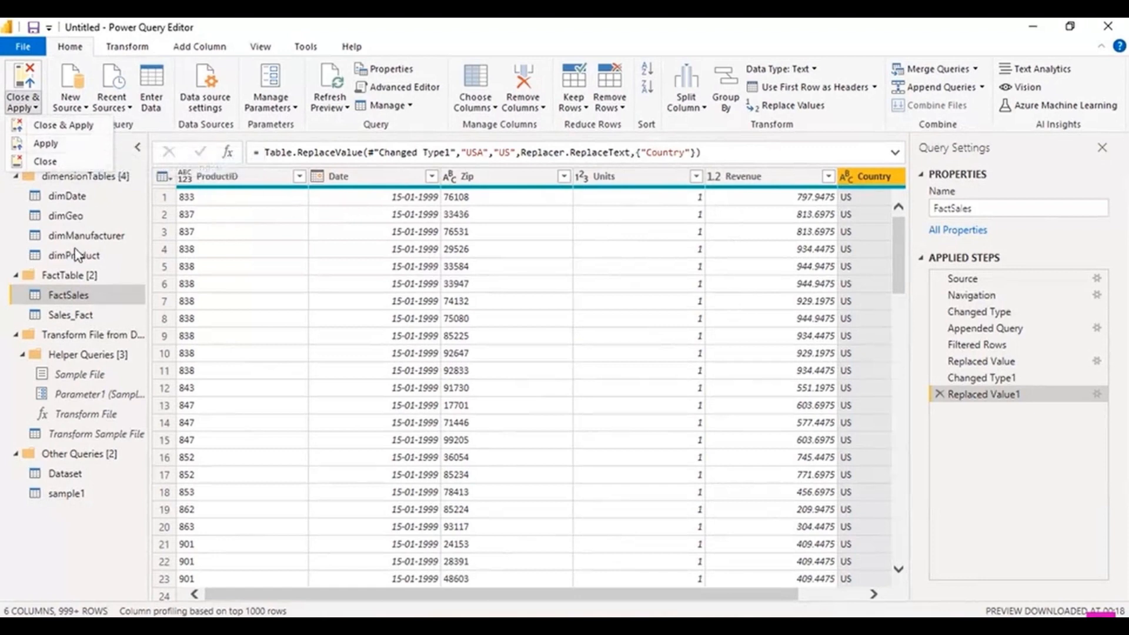
left_click(84, 299)
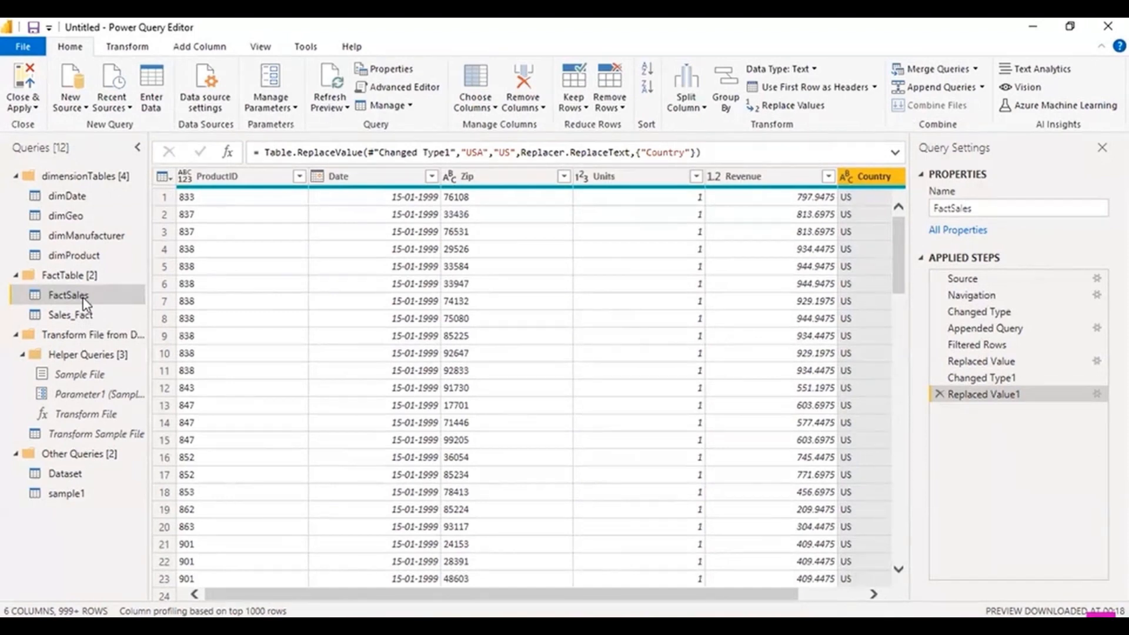
left_click(90, 196)
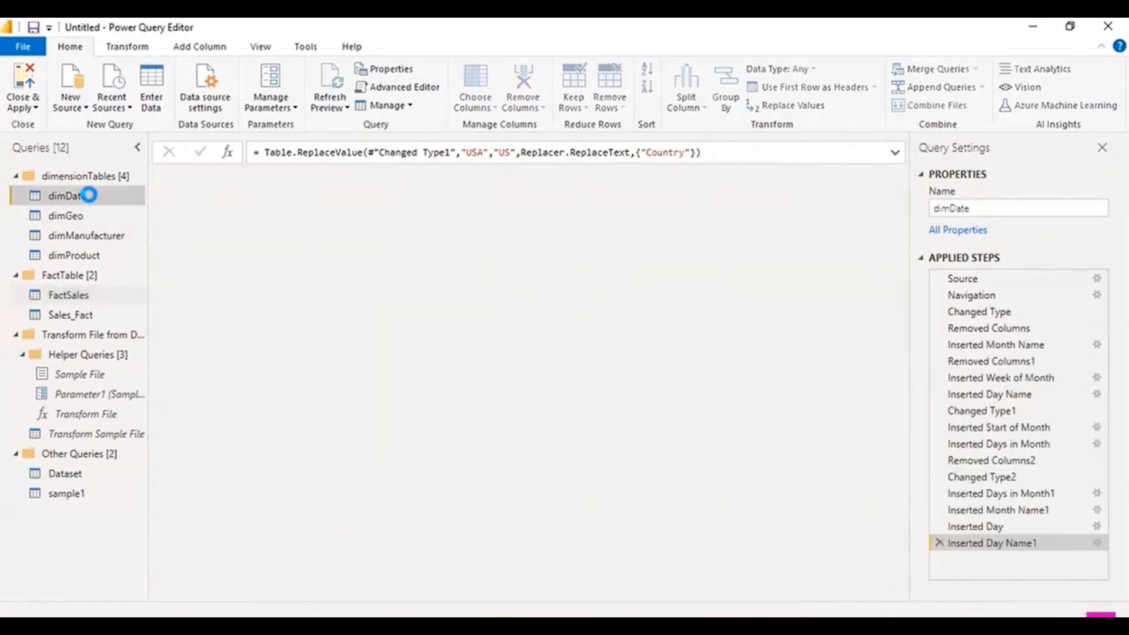
left_click(111, 315)
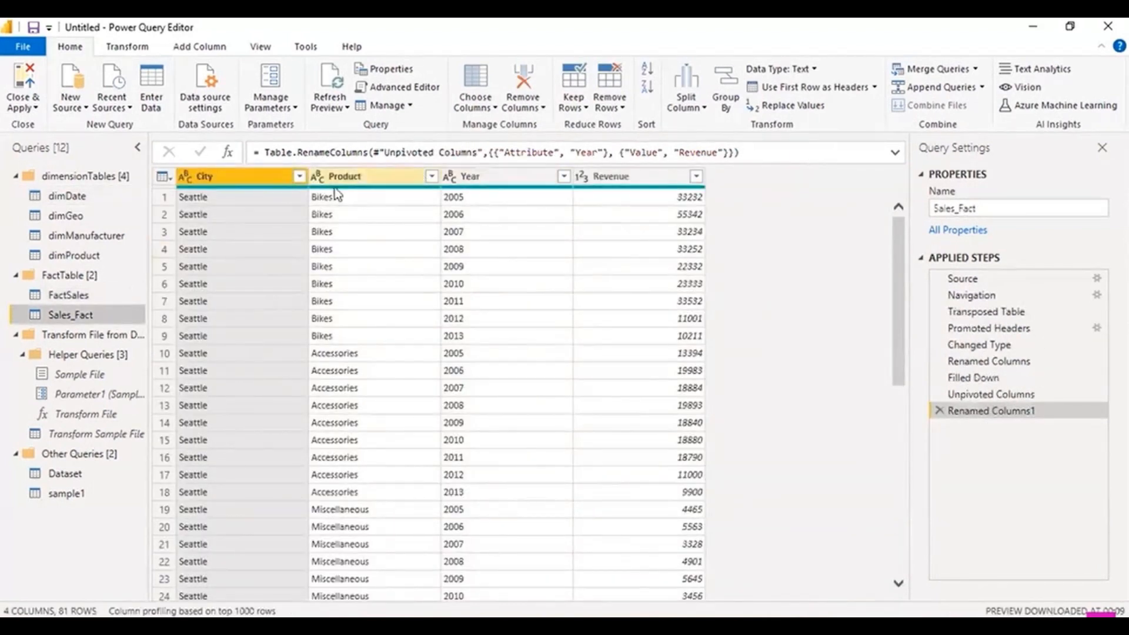
left_click(75, 200)
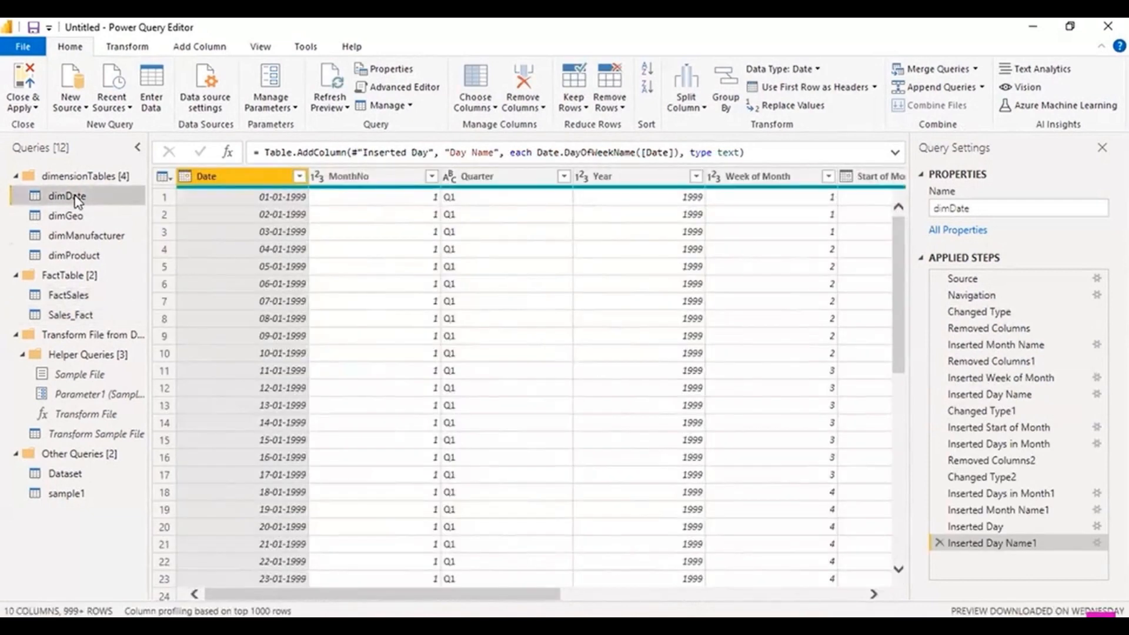